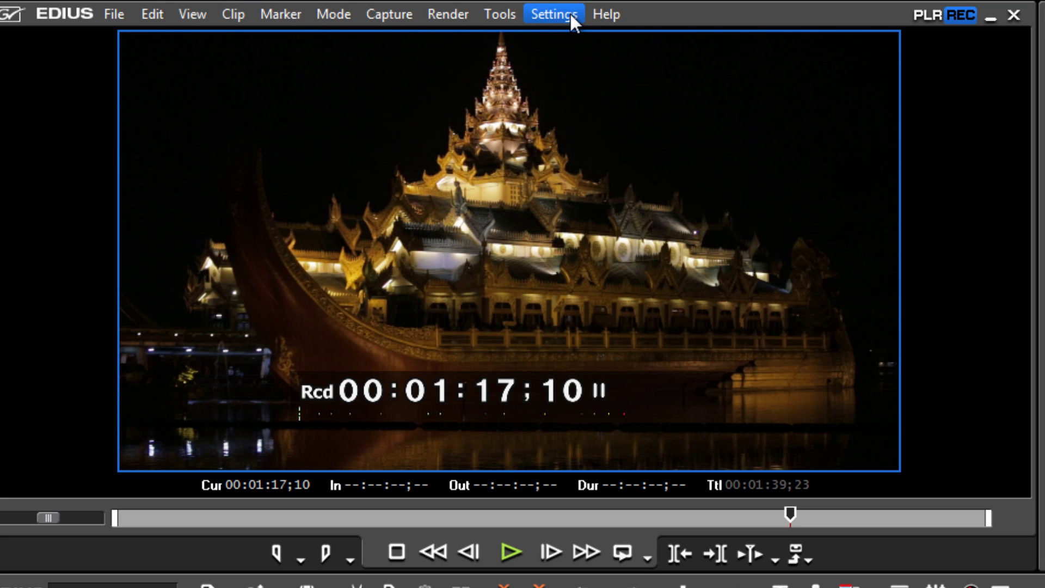
# Open System Settings and collapse the Application group to show its Capture options
pyautogui.click(547, 14)
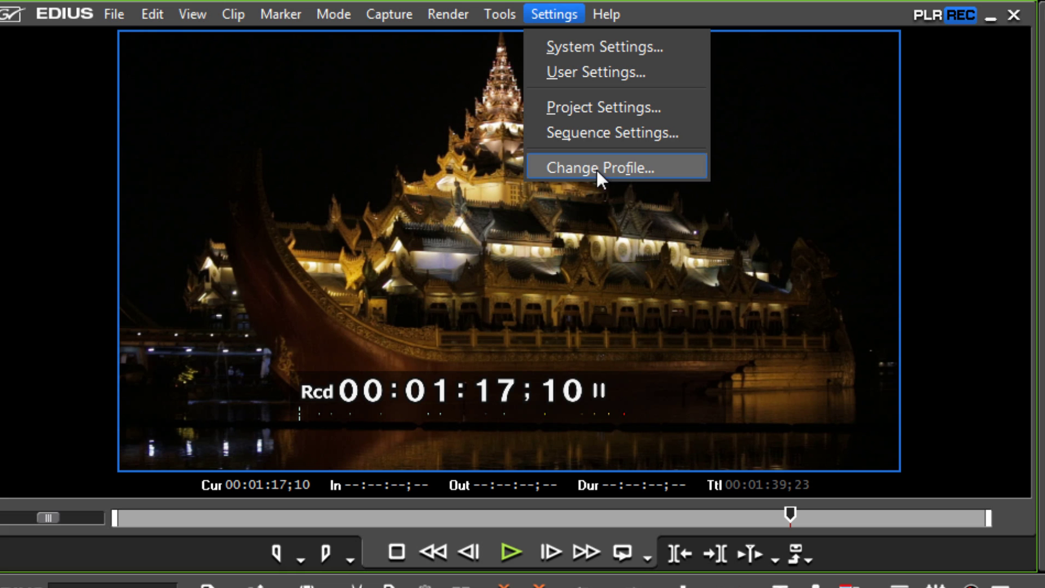
pyautogui.click(564, 48)
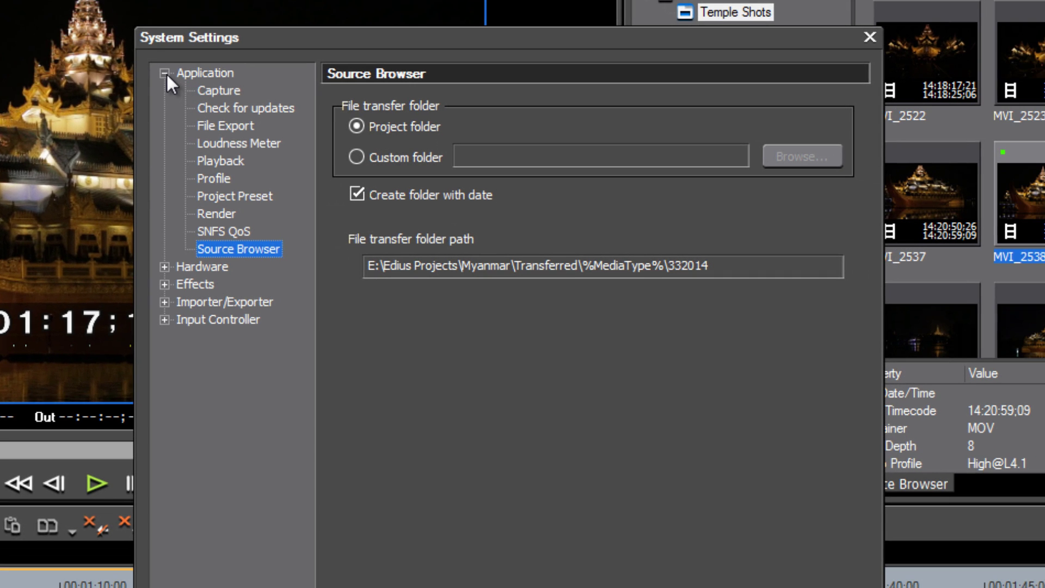
pyautogui.click(163, 73)
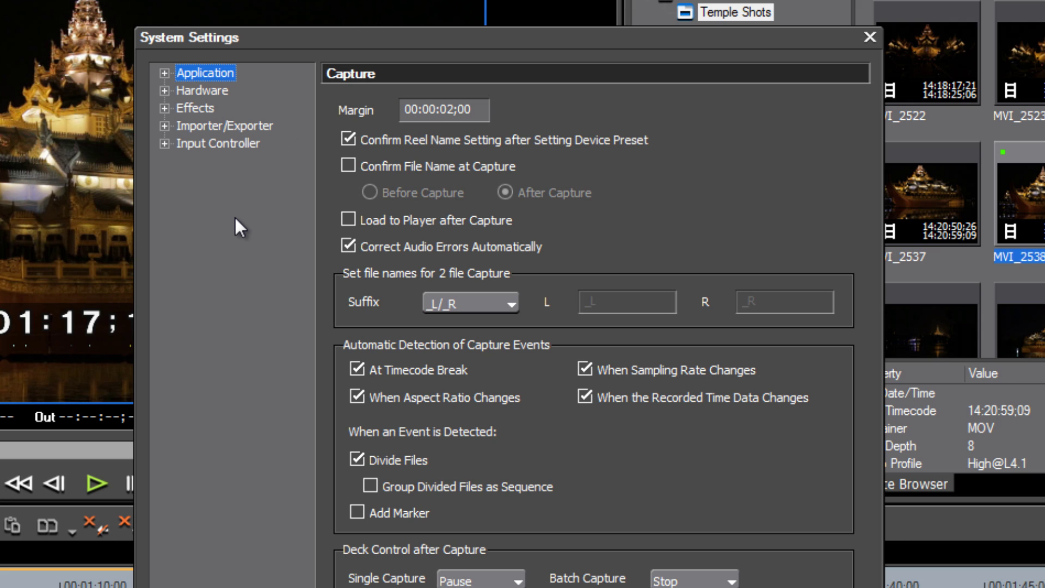
# Turn on Confirm File Name at Capture and set it to Before Capture
pyautogui.click(163, 73)
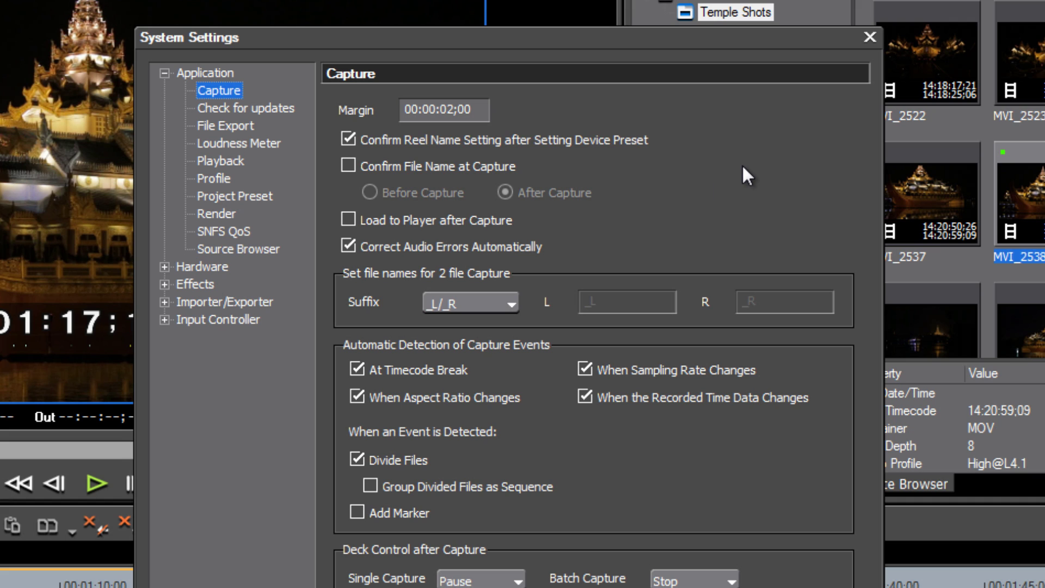
pyautogui.click(347, 166)
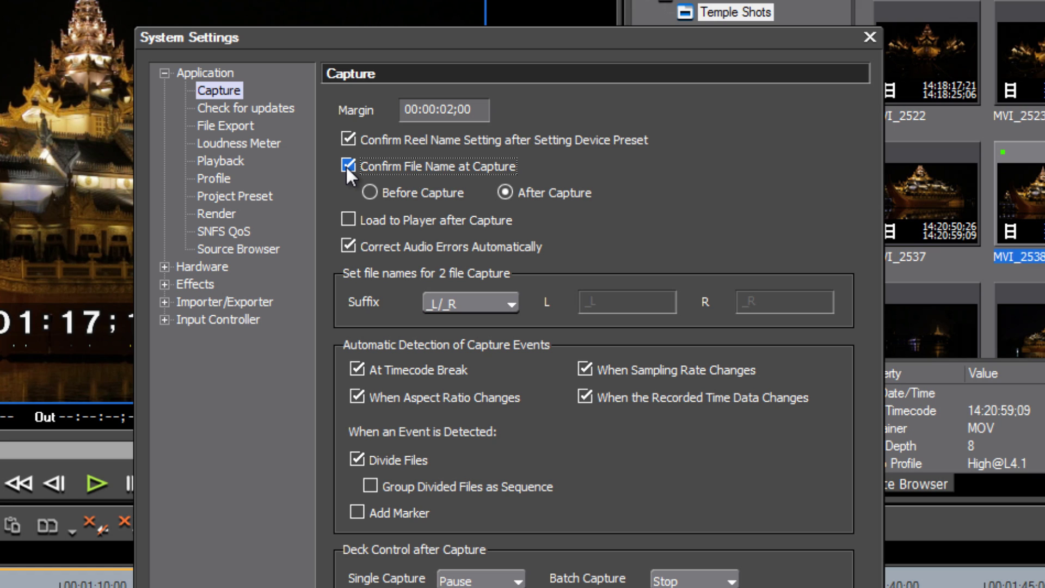
pyautogui.click(370, 191)
# Browse the Check for updates, File Export, Loudness Meter and Playback pages, ending on Profile
pyautogui.click(267, 109)
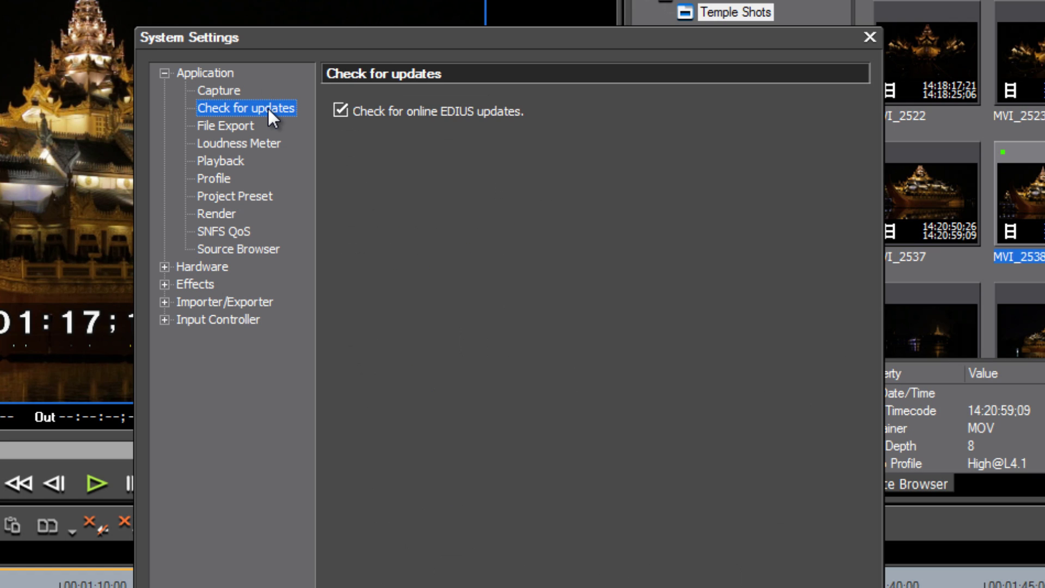
pyautogui.click(233, 125)
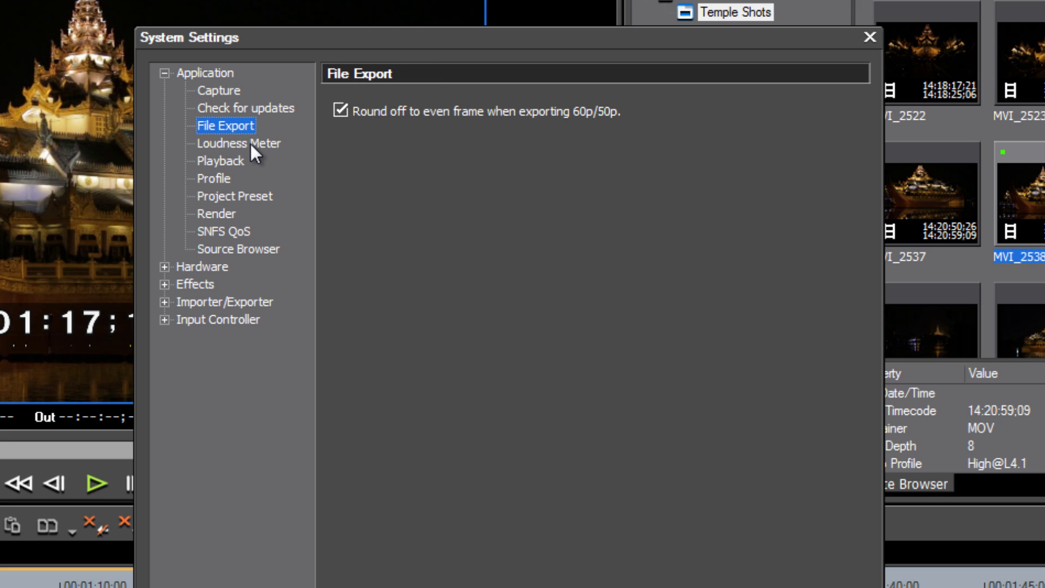
pyautogui.click(256, 155)
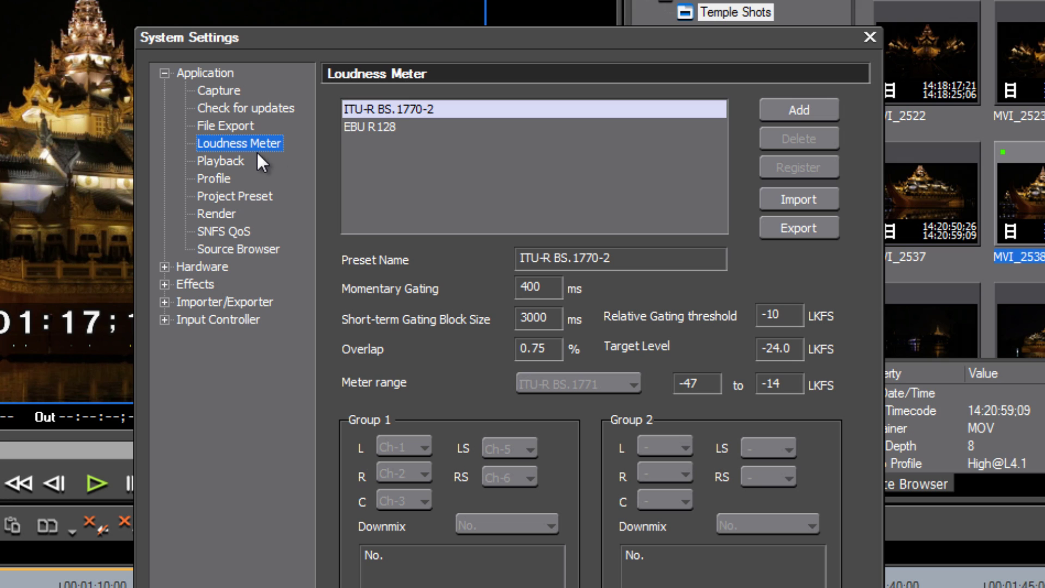
pyautogui.click(237, 163)
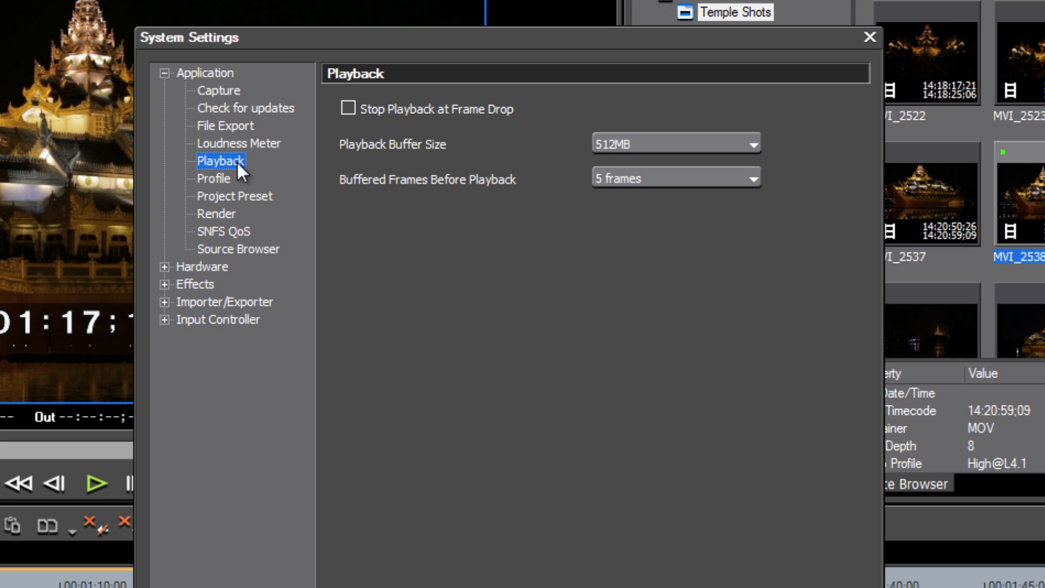
pyautogui.click(220, 179)
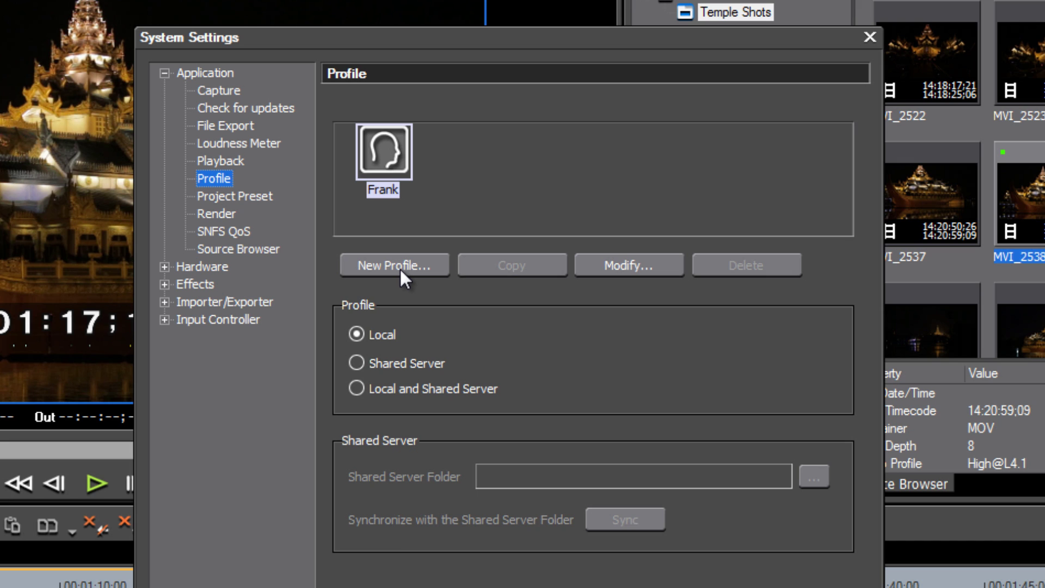
# Review the Project Preset, Render, SNFS QoS and Source Browser settings pages
pyautogui.click(235, 195)
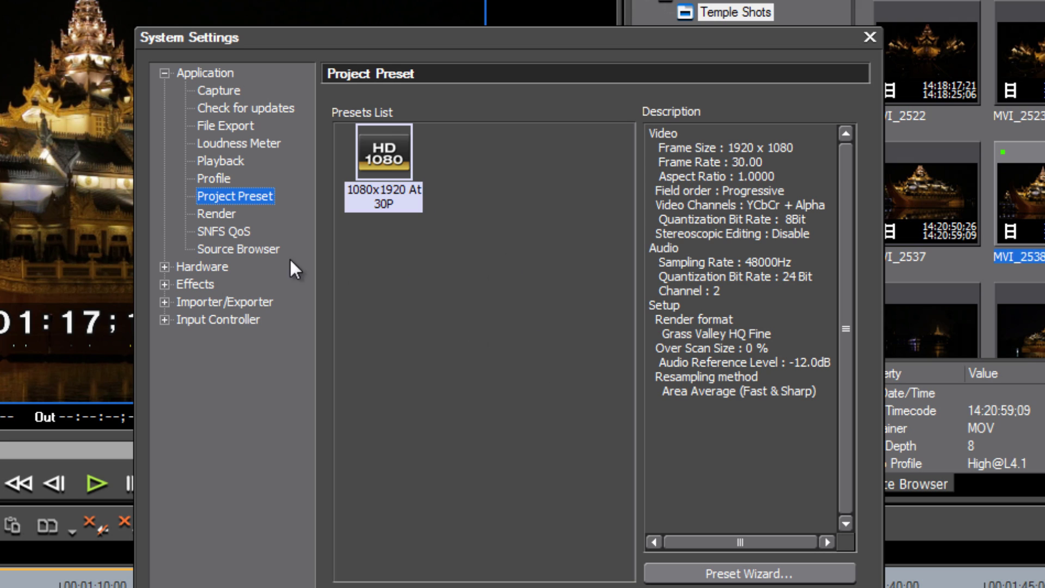
pyautogui.click(216, 215)
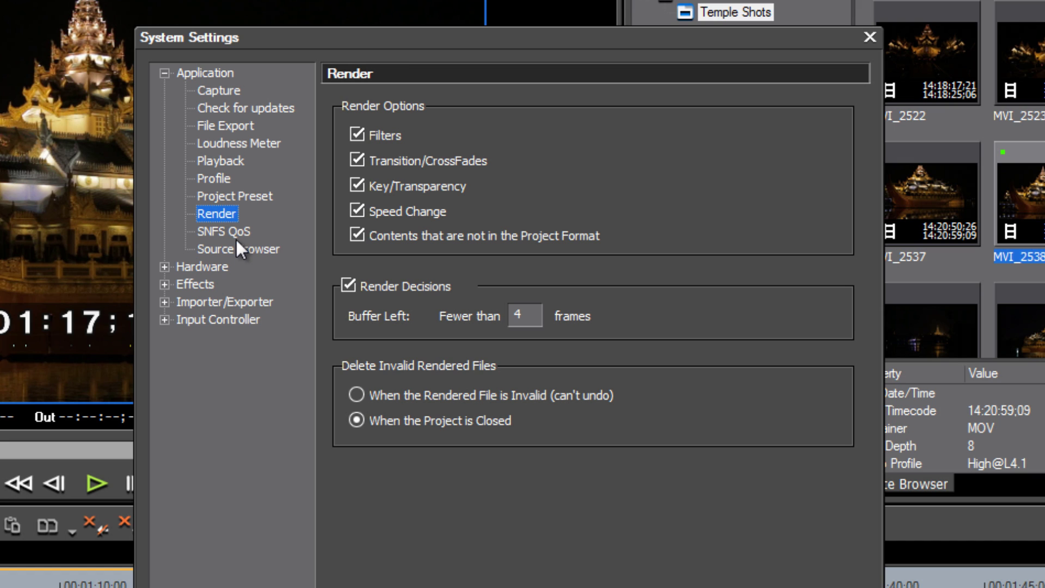
pyautogui.click(237, 232)
pyautogui.click(234, 249)
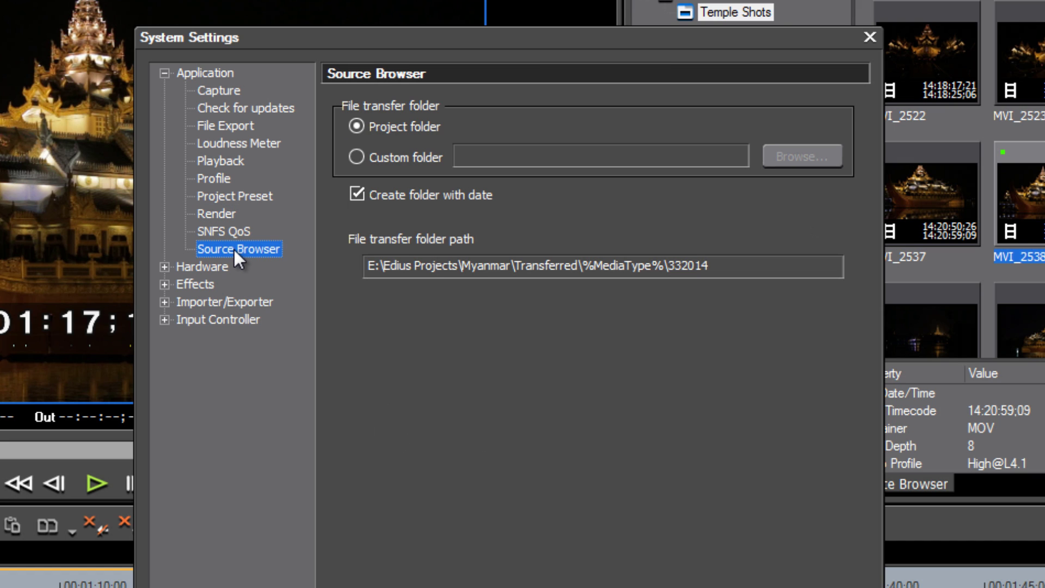
# Check Hardware's Device Preset page and expand the Effects and Importer/Exporter groups
pyautogui.click(163, 267)
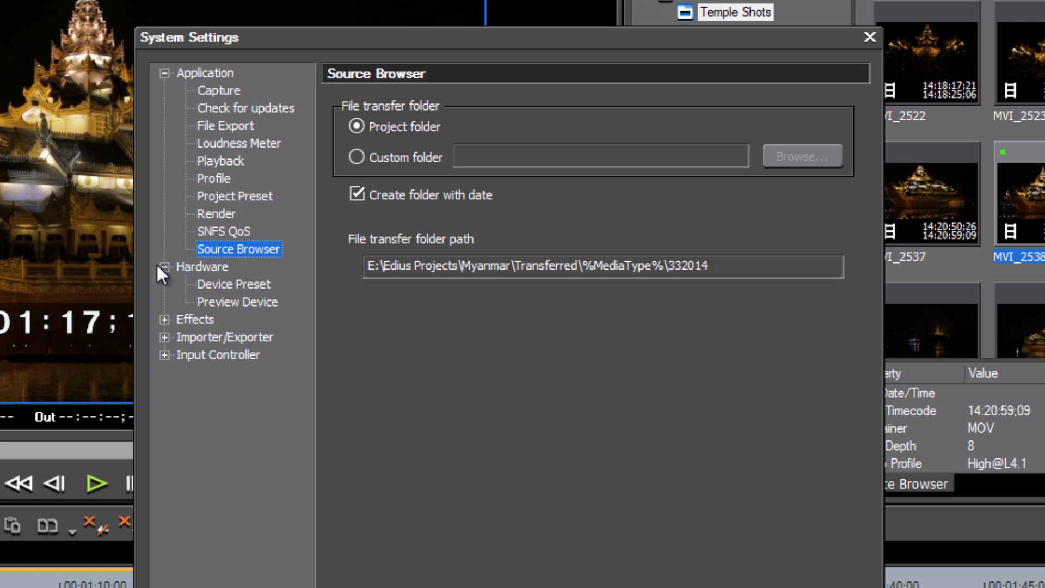
pyautogui.click(255, 285)
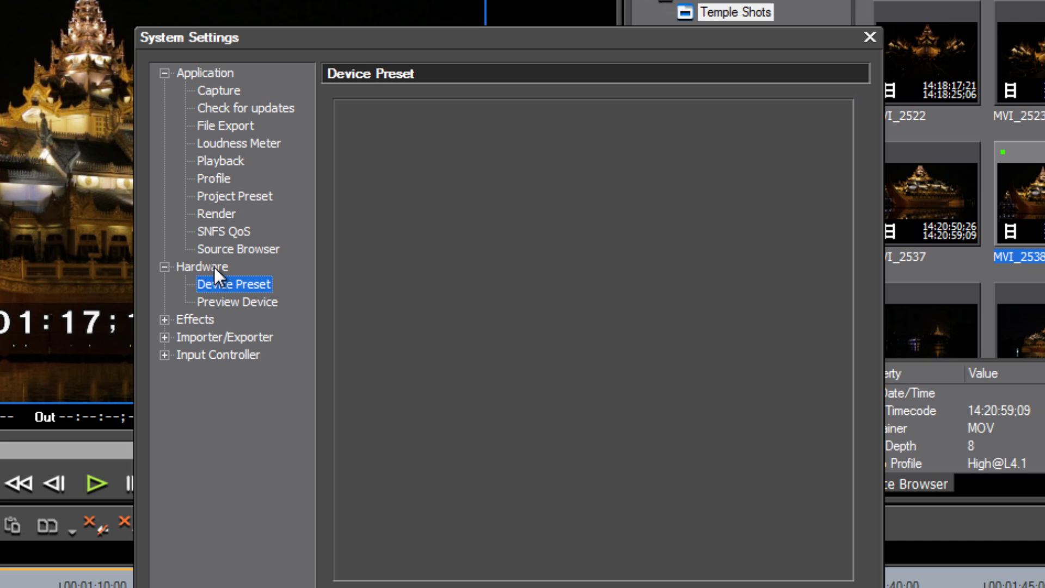
pyautogui.click(164, 319)
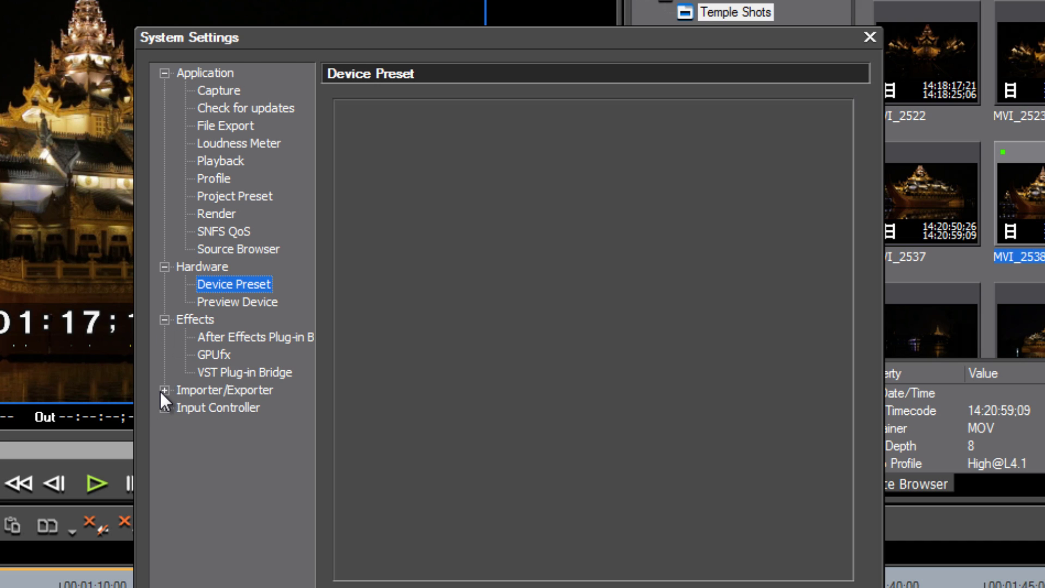
pyautogui.click(164, 390)
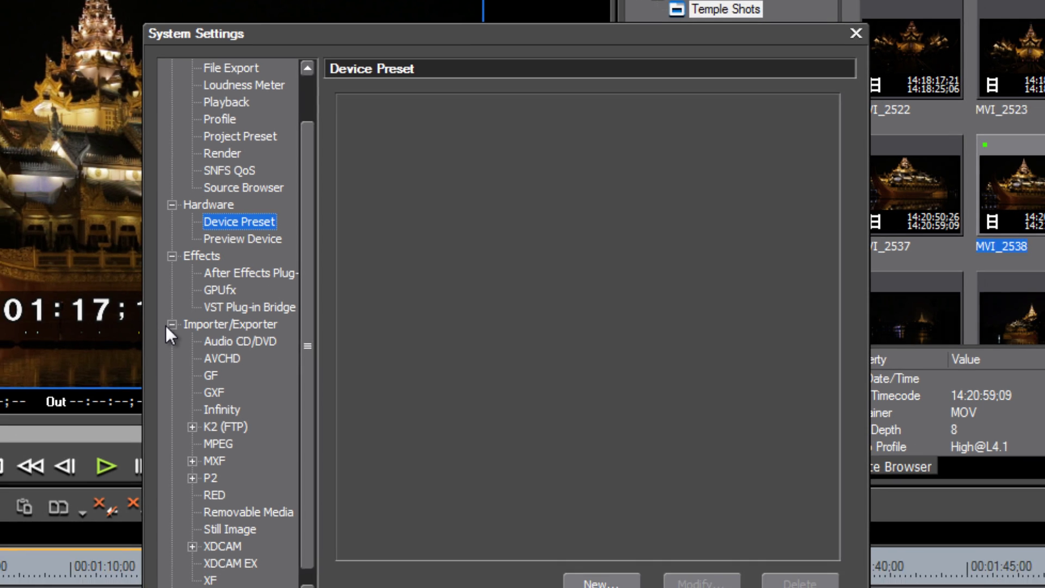
pyautogui.click(164, 338)
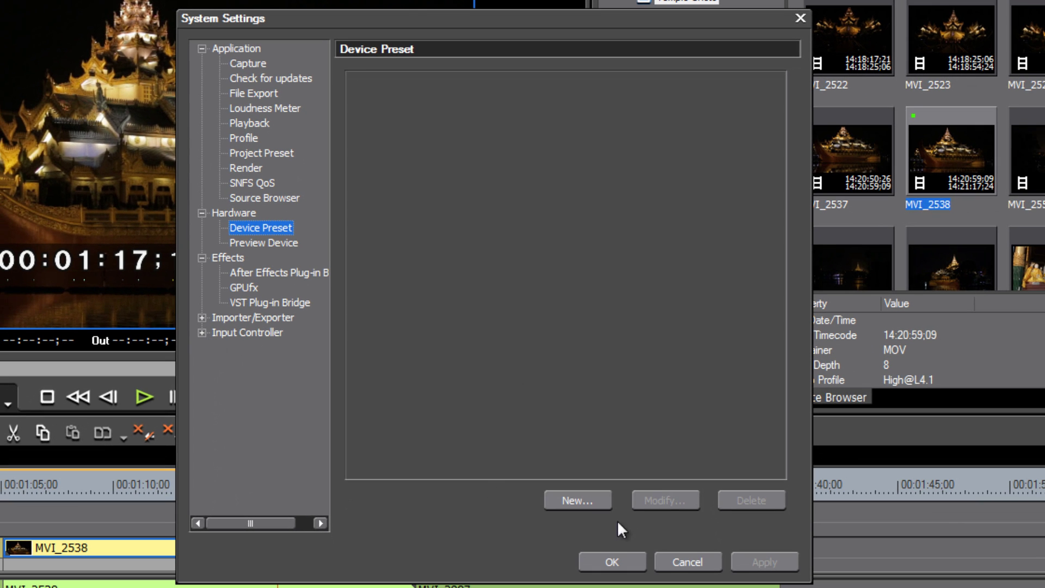
# Accept the system settings and bring up the User Settings dialog
pyautogui.click(610, 561)
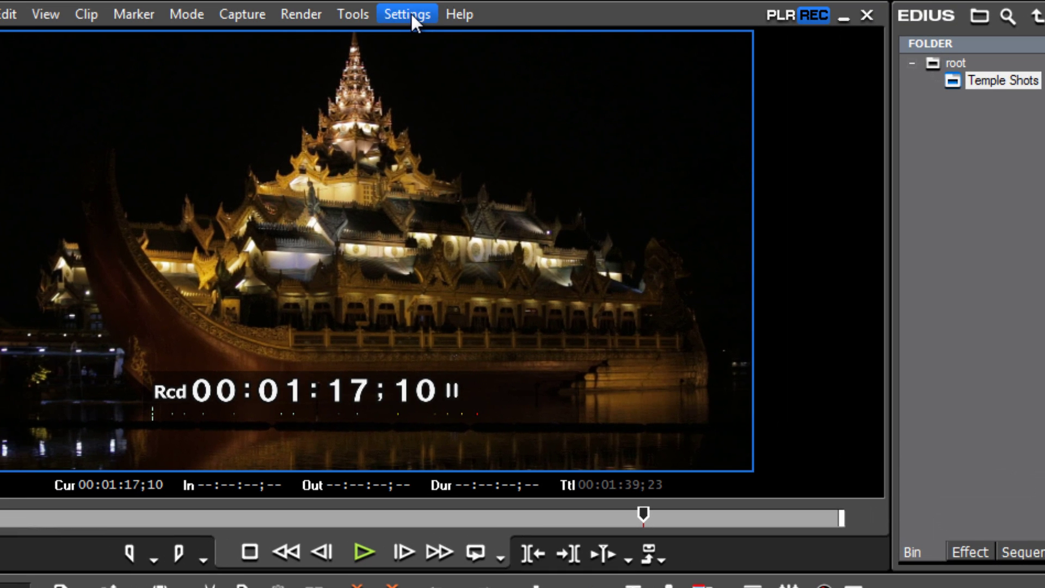
pyautogui.click(409, 13)
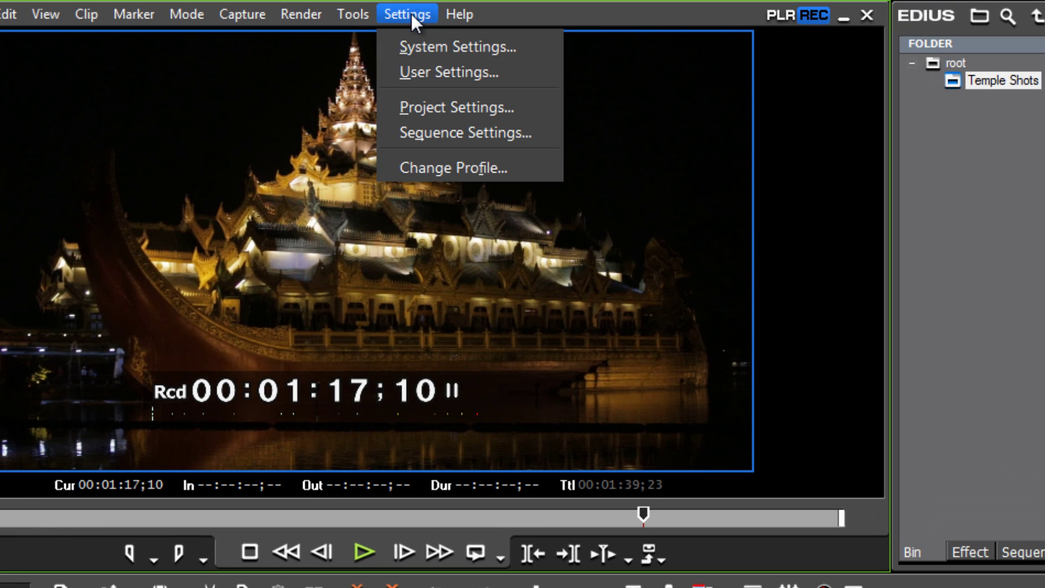
pyautogui.click(438, 71)
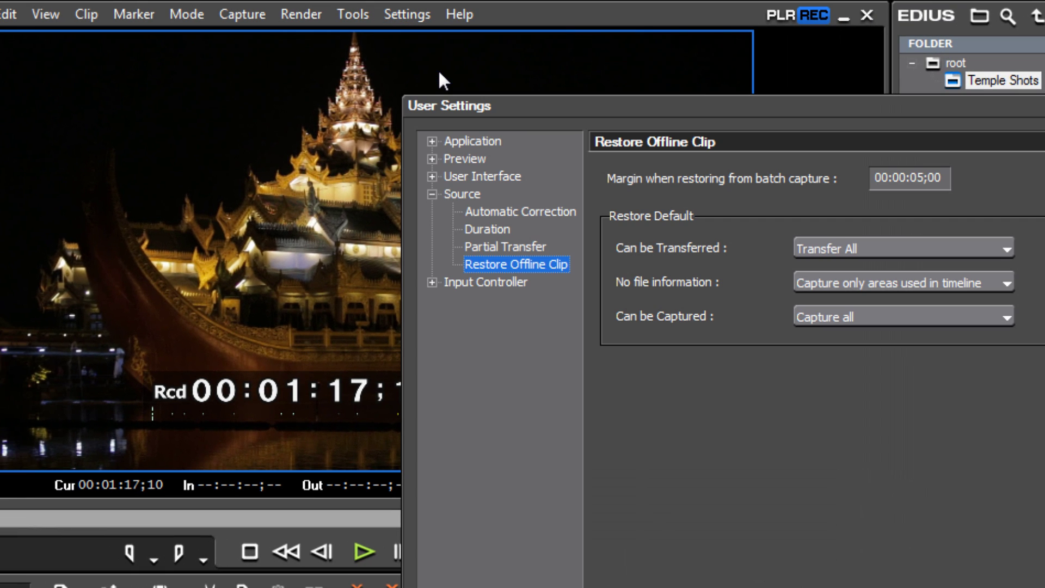
# Expand Application and browse the Background Job and Match Frame pages, ending on Other
pyautogui.click(469, 141)
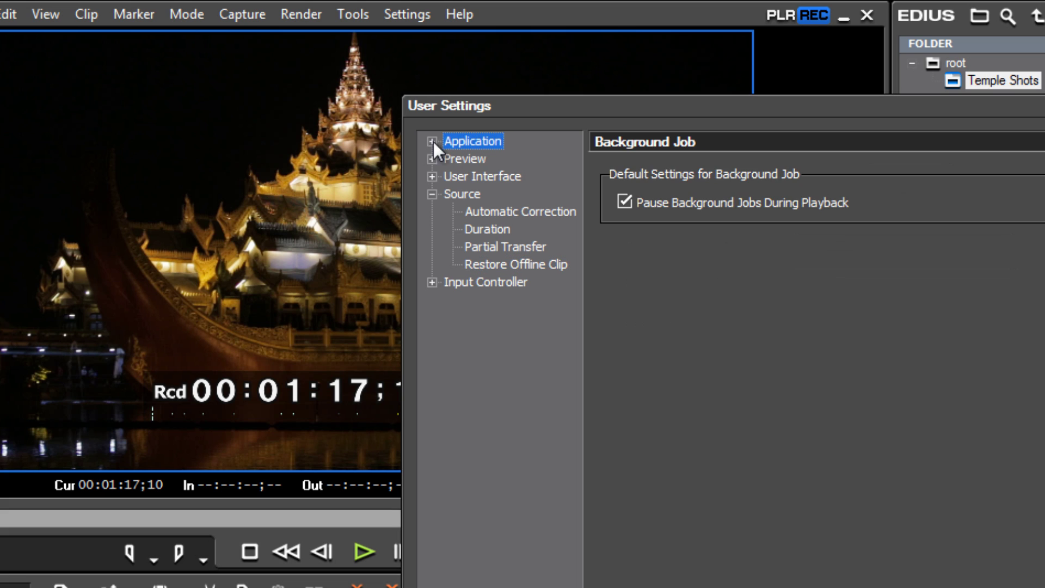
pyautogui.click(432, 141)
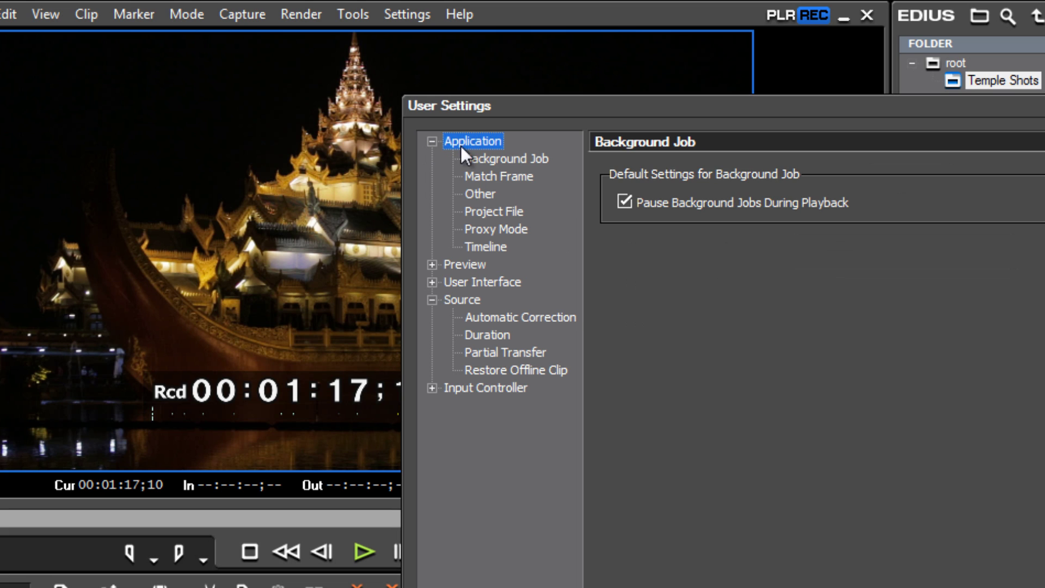
pyautogui.click(524, 159)
pyautogui.click(509, 171)
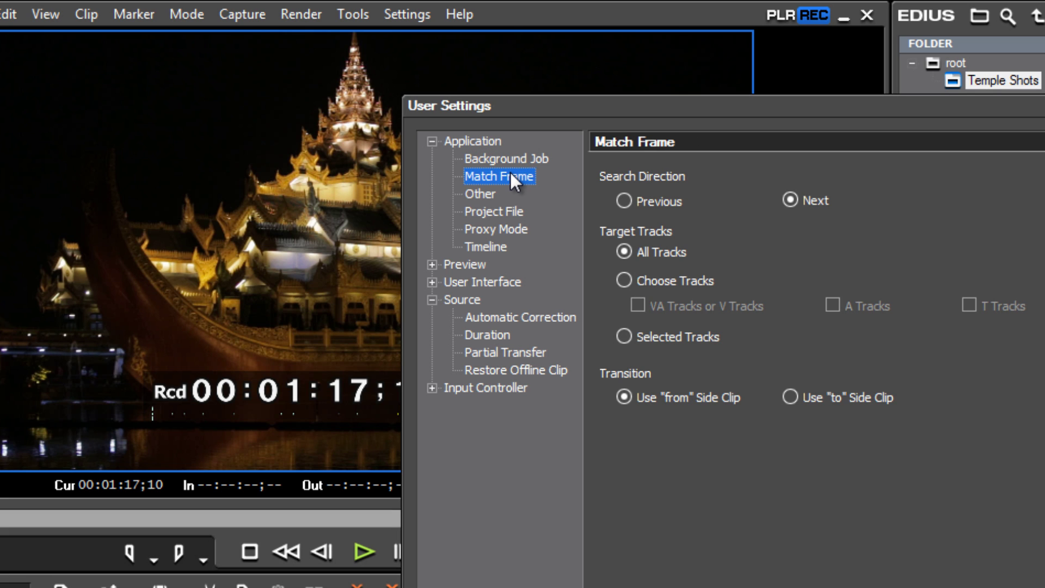
pyautogui.click(482, 194)
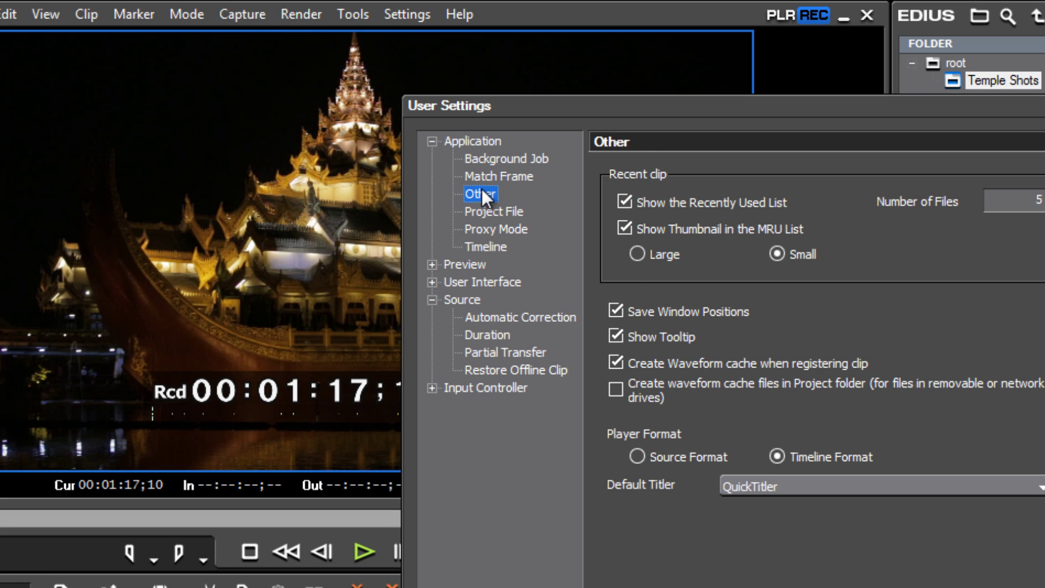
# Set the recent clip list to 10 files and move to the Project File page
pyautogui.doubleClick(1022, 199)
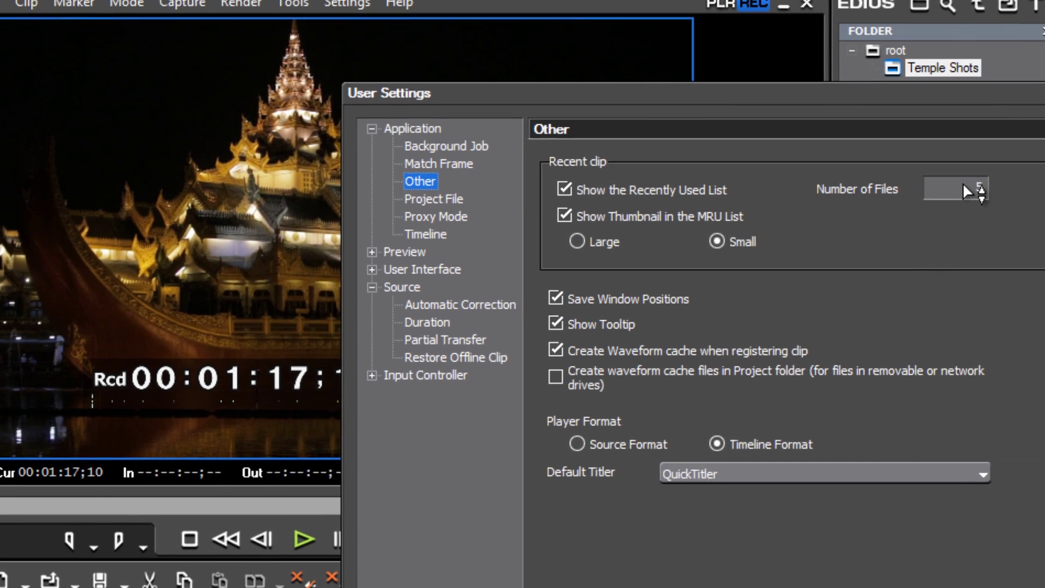
pyautogui.write('10')
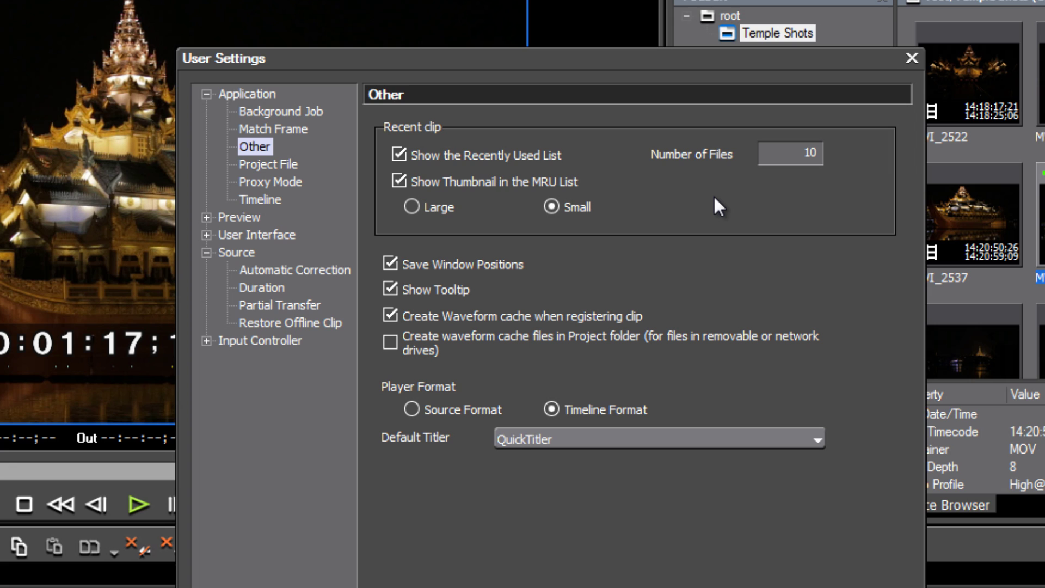
pyautogui.press('Down')
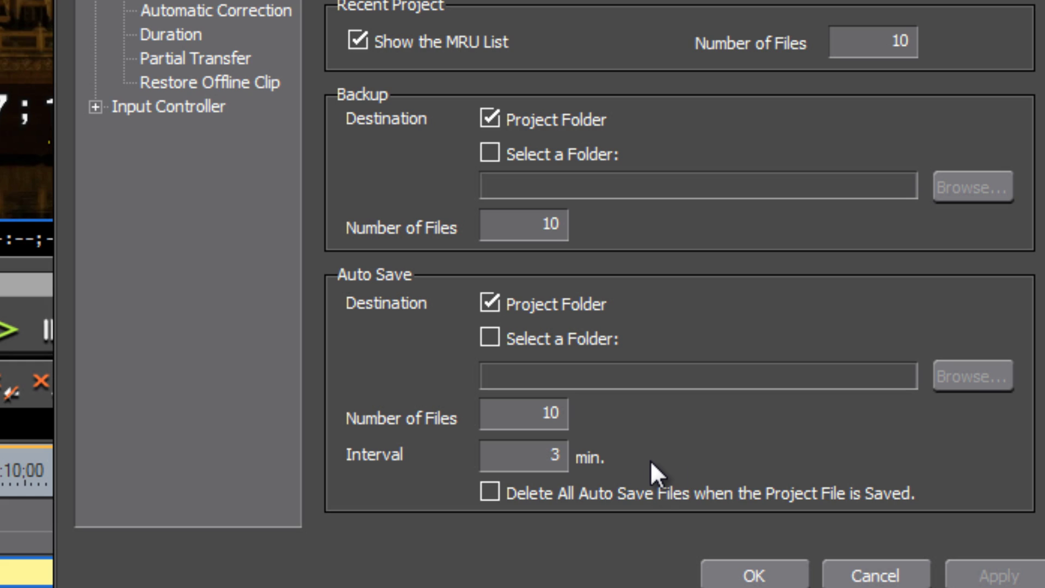
# Enter 10 minutes as the Auto Save Interval
pyautogui.moveTo(530, 411)
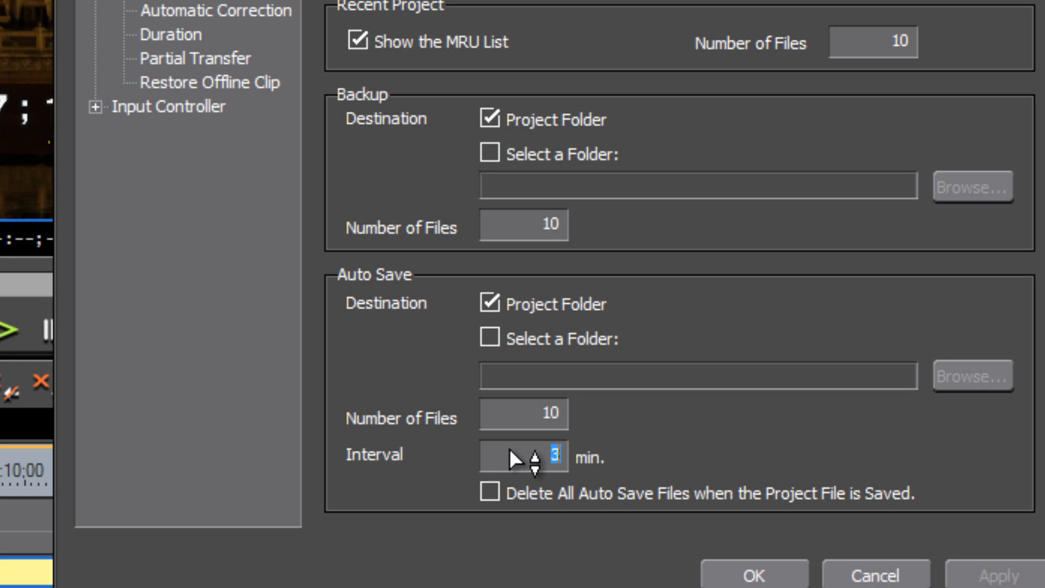
pyautogui.write('10')
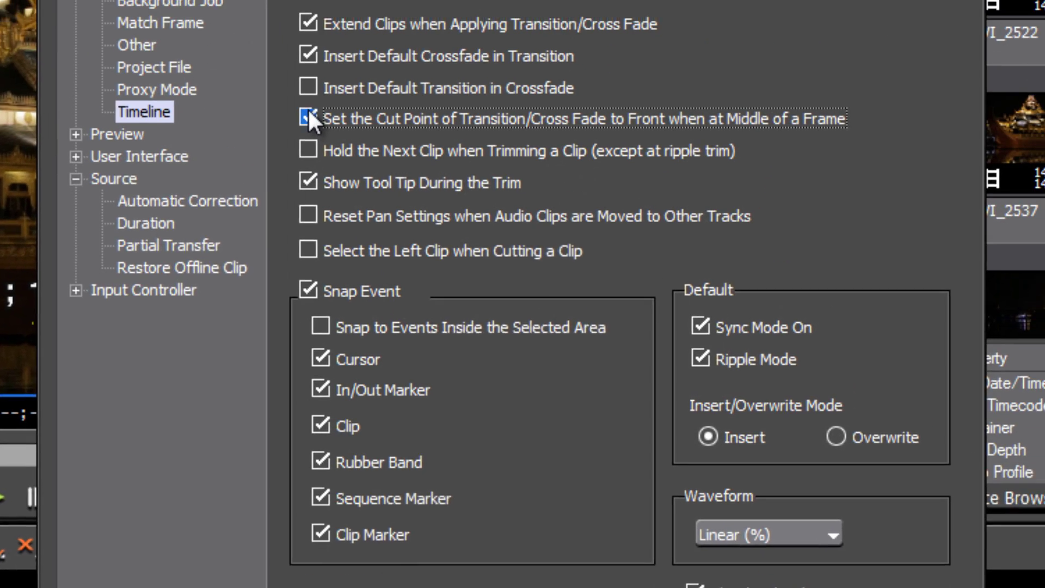
# Insert default transitions in crossfades, turn off ripple mode, and make Overwrite the default edit mode
pyautogui.click(289, 187)
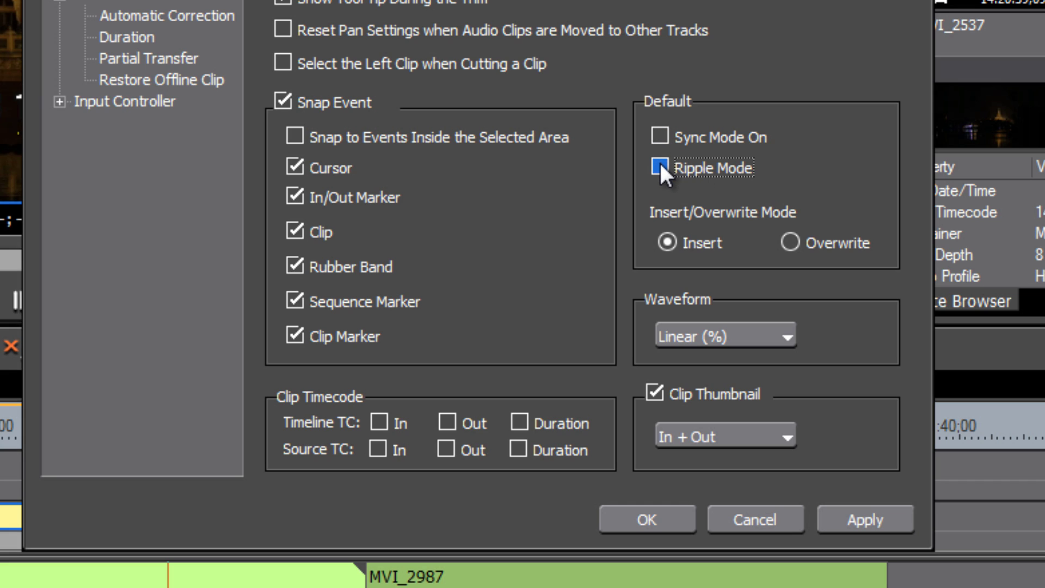
pyautogui.click(665, 237)
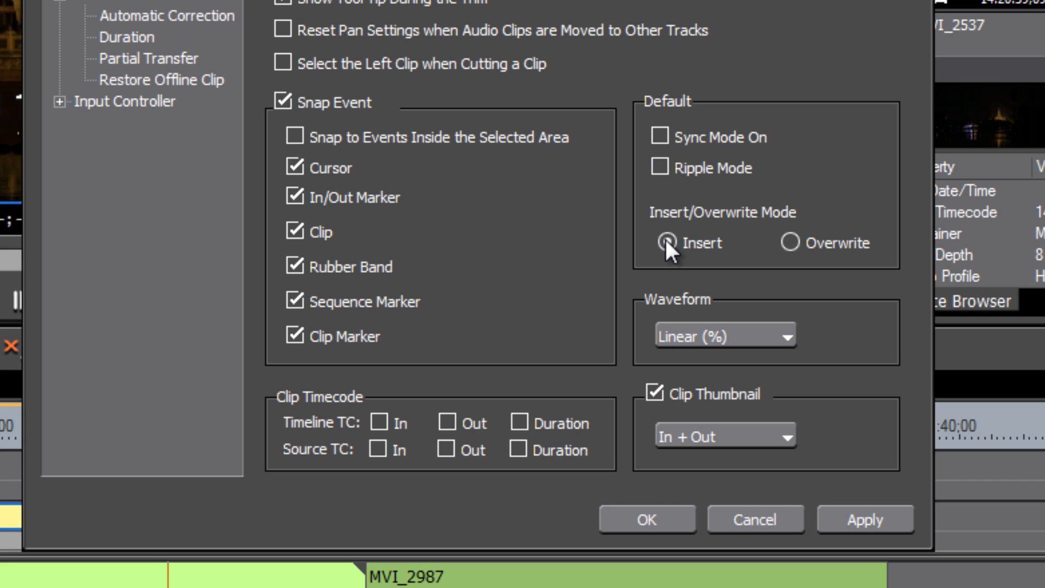
pyautogui.click(789, 243)
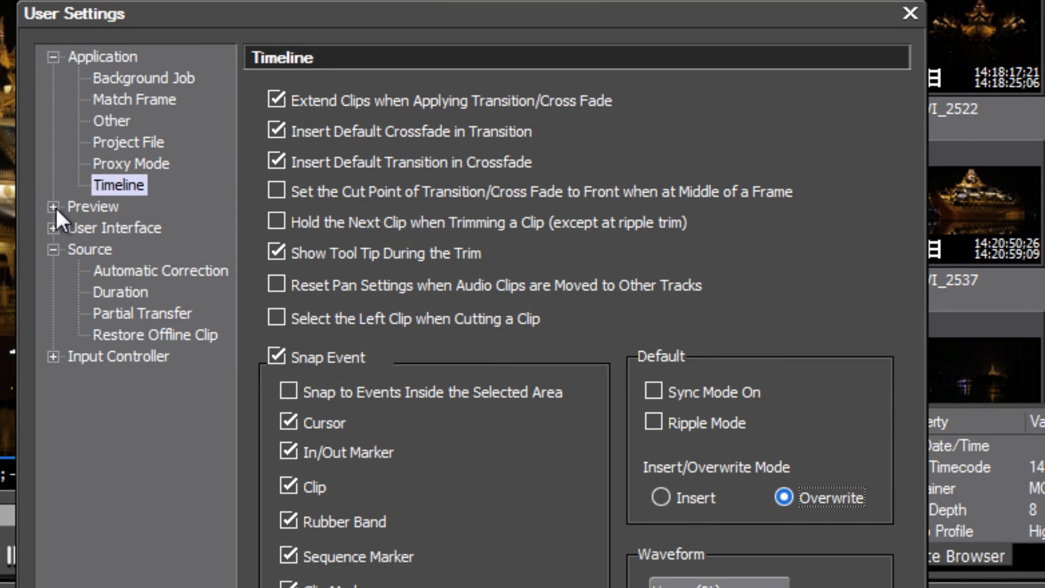
# Expand Preview and step through Monitor, On Screen Display and Overlay to the Playback page
pyautogui.click(52, 207)
pyautogui.click(107, 211)
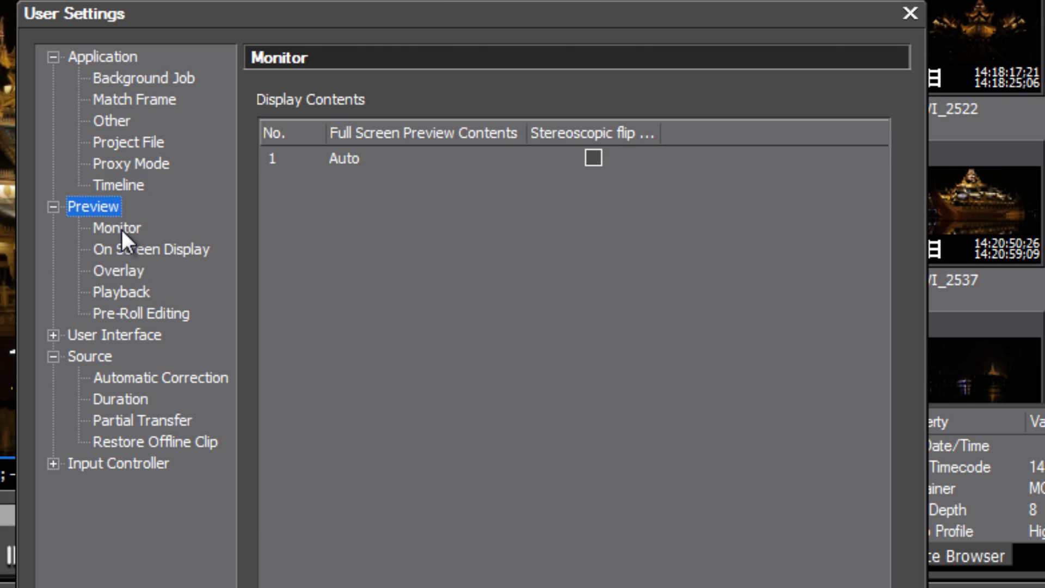
pyautogui.click(147, 249)
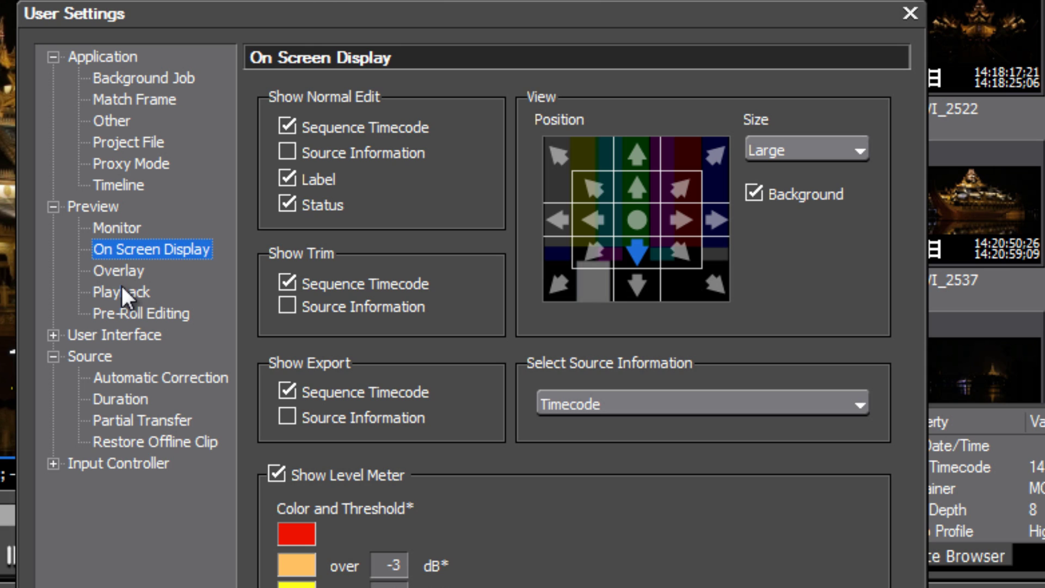
pyautogui.click(112, 272)
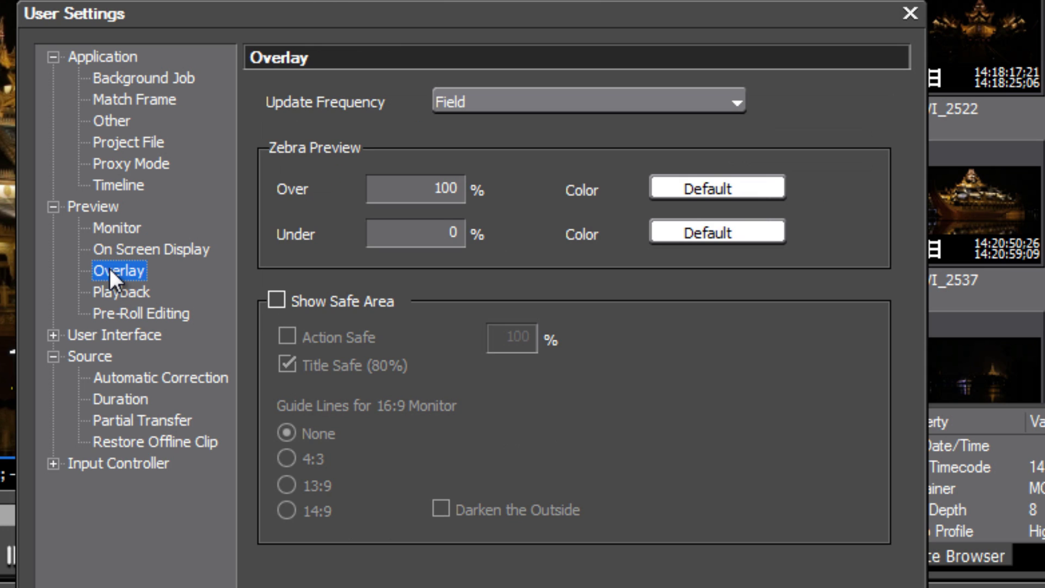
pyautogui.click(125, 291)
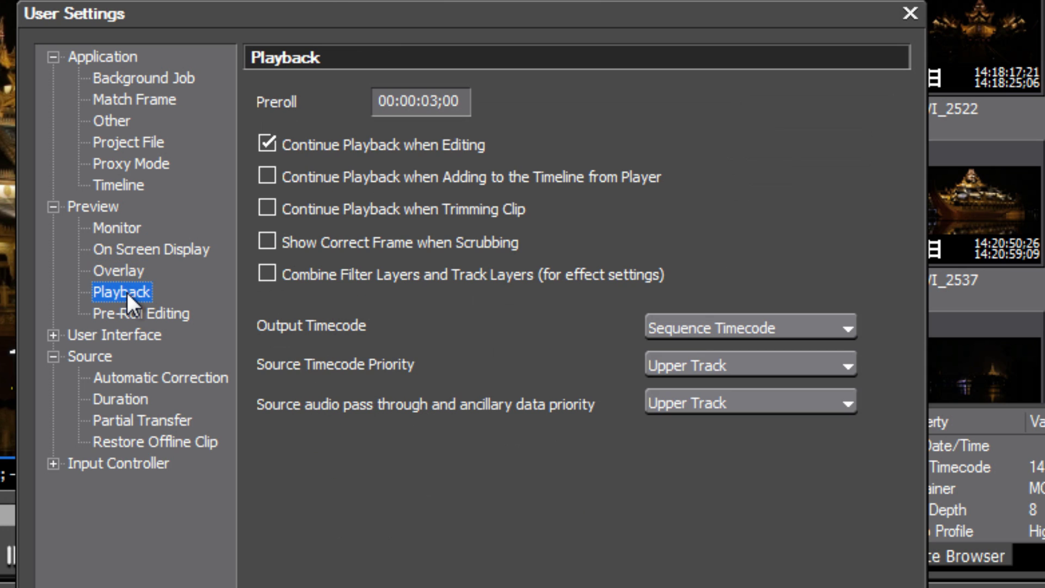
# Check the four playback boxes, then view Pre-Roll Editing and expand User Interface
pyautogui.click(267, 175)
pyautogui.click(268, 208)
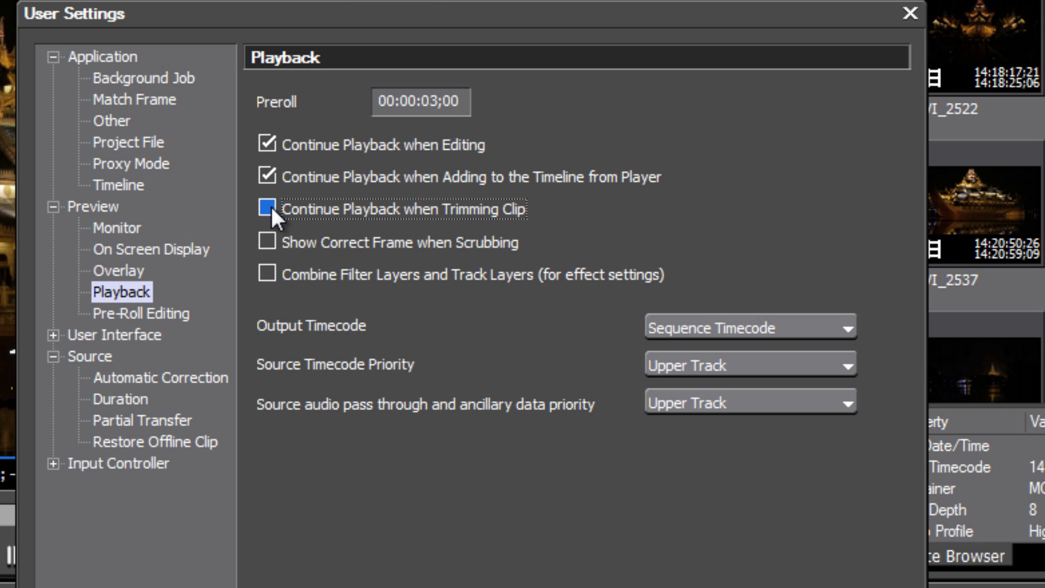
pyautogui.click(270, 237)
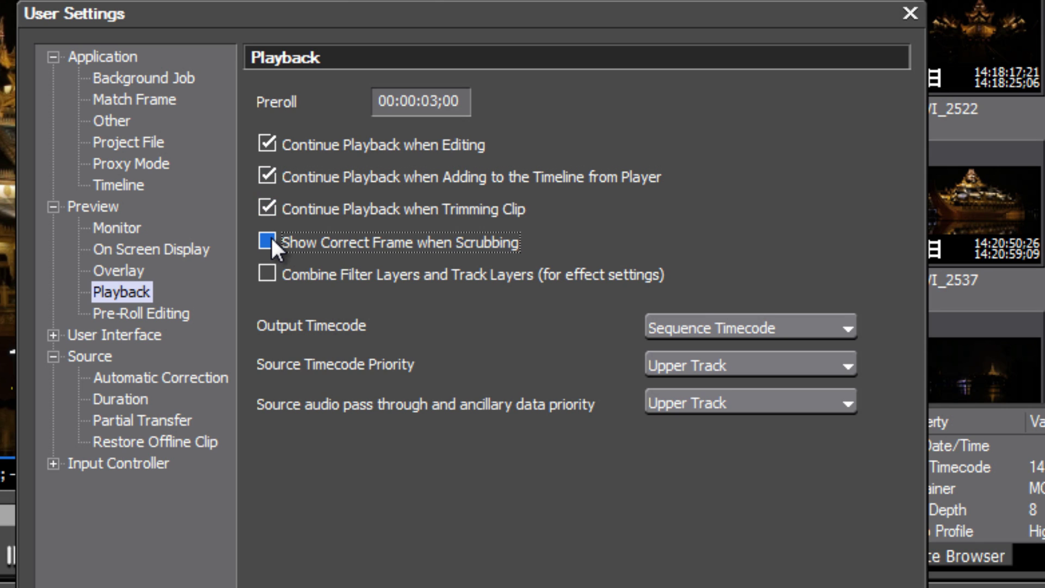
pyautogui.click(268, 274)
pyautogui.click(164, 317)
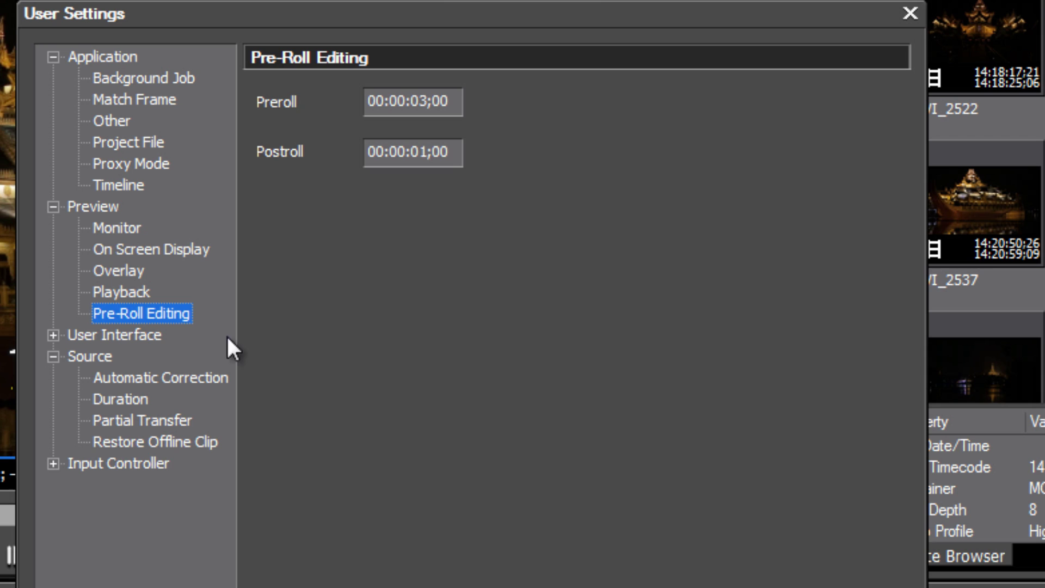
pyautogui.click(52, 335)
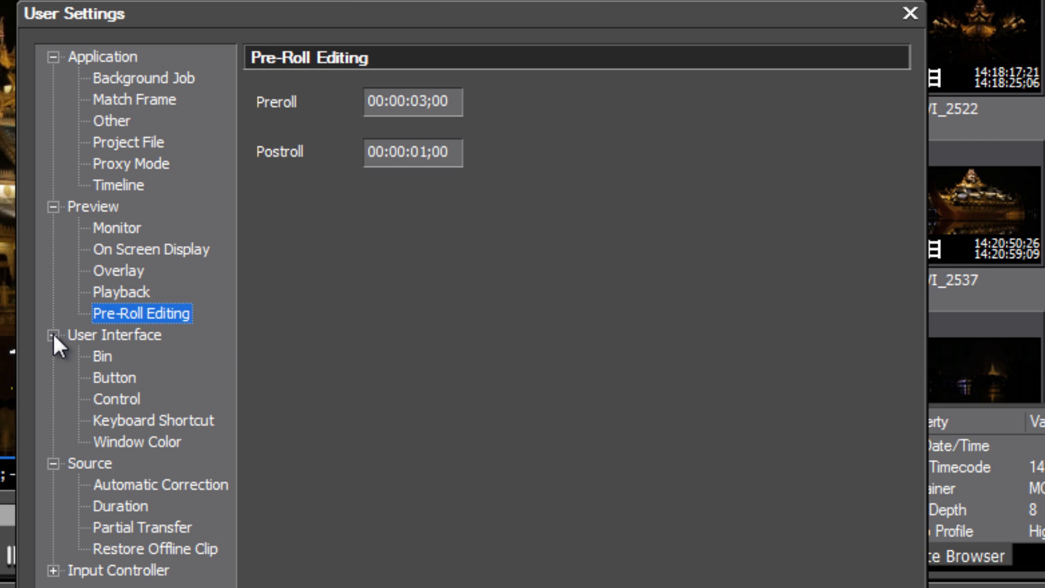
# Look over the Bin and Button interface pages, then close User Settings
pyautogui.click(128, 335)
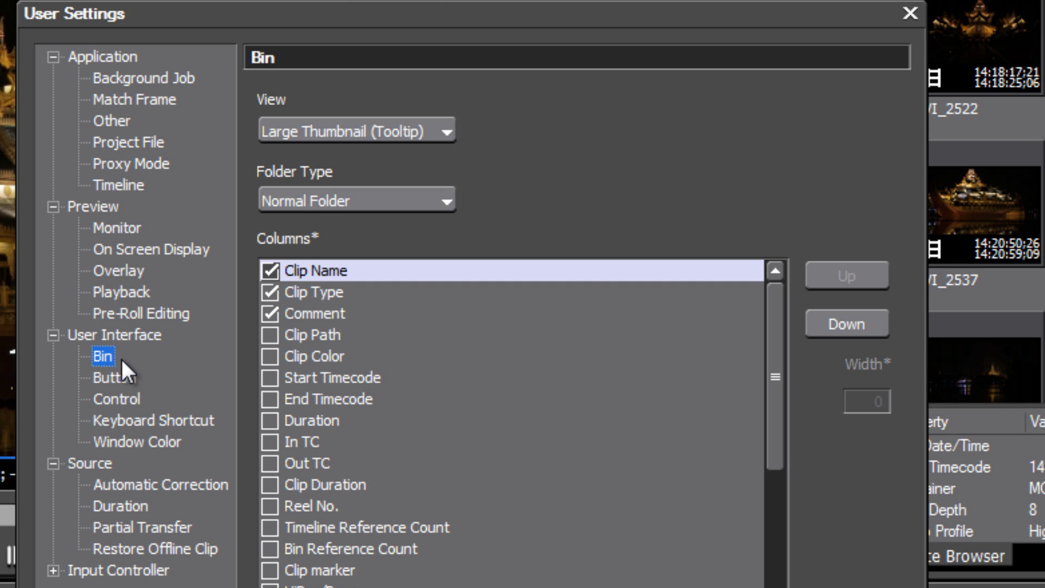
pyautogui.click(124, 377)
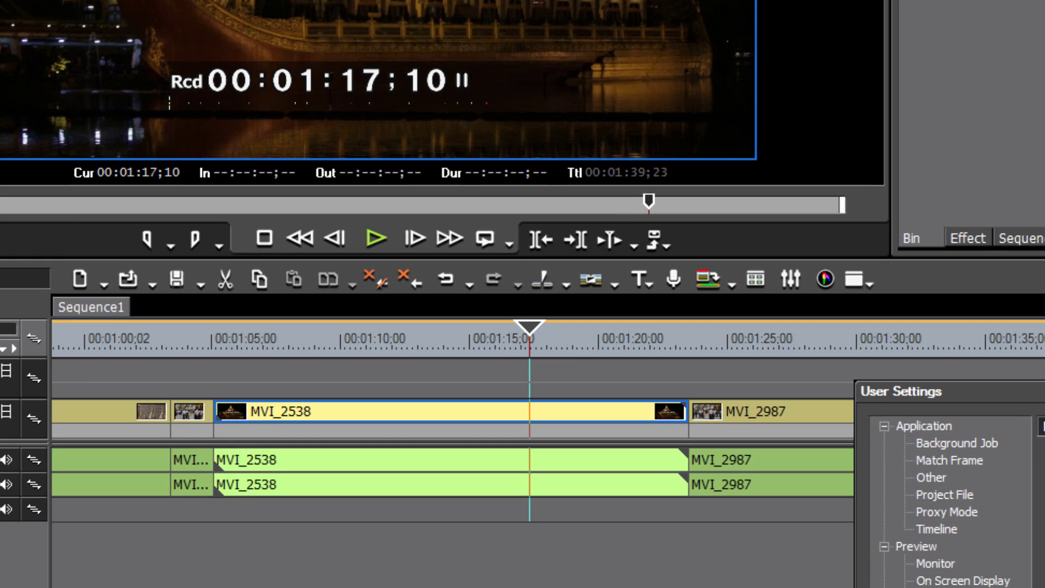
pyautogui.press('Return')
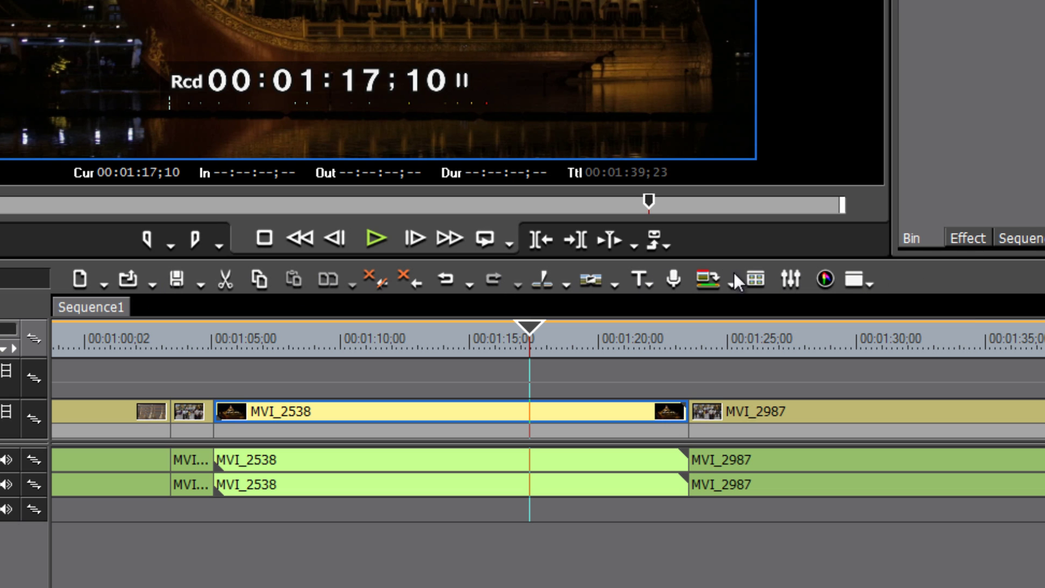
# Bring up Button settings from the toolbar, move the window up, and select the Timeline button area
pyautogui.rightClick(973, 281)
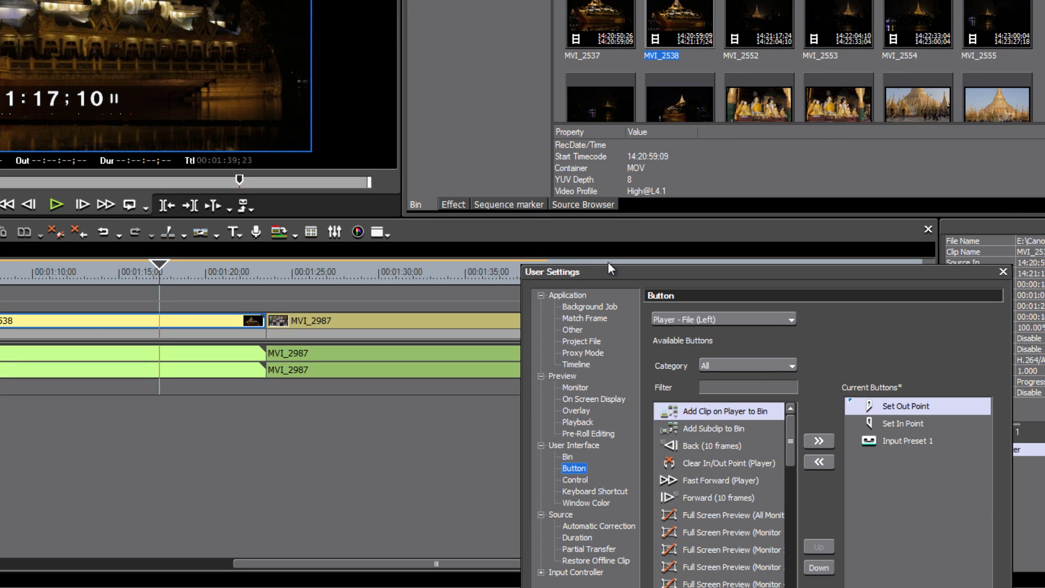
pyautogui.moveTo(613, 267); pyautogui.dragTo(613, 170)
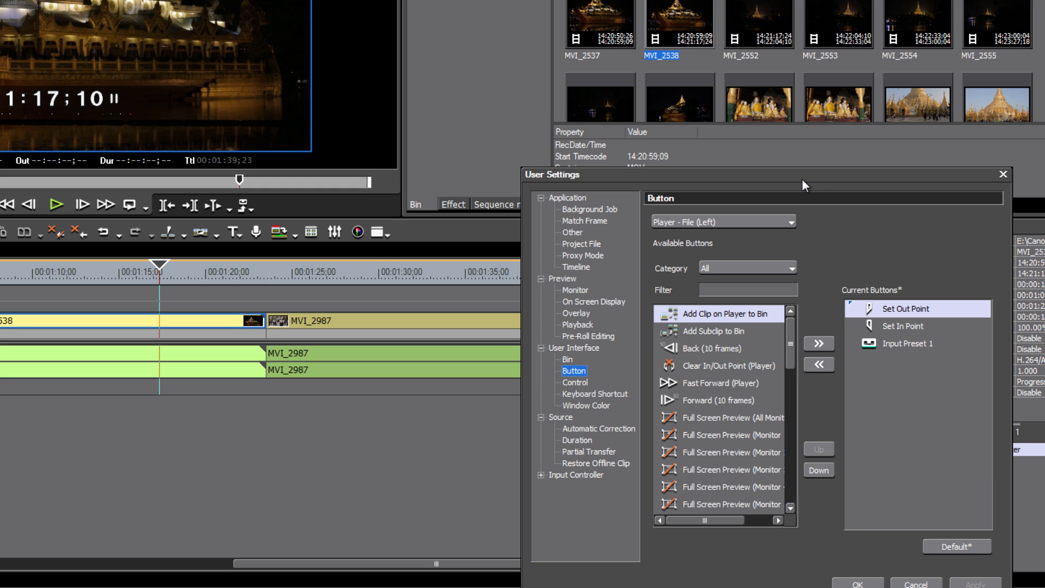
pyautogui.moveTo(802, 179); pyautogui.dragTo(762, 0)
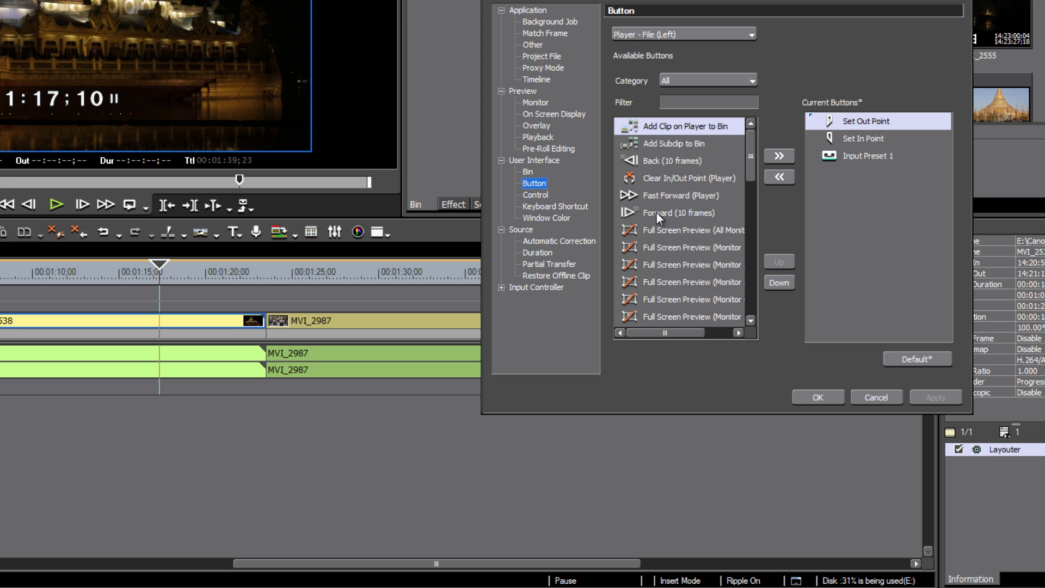
pyautogui.click(752, 34)
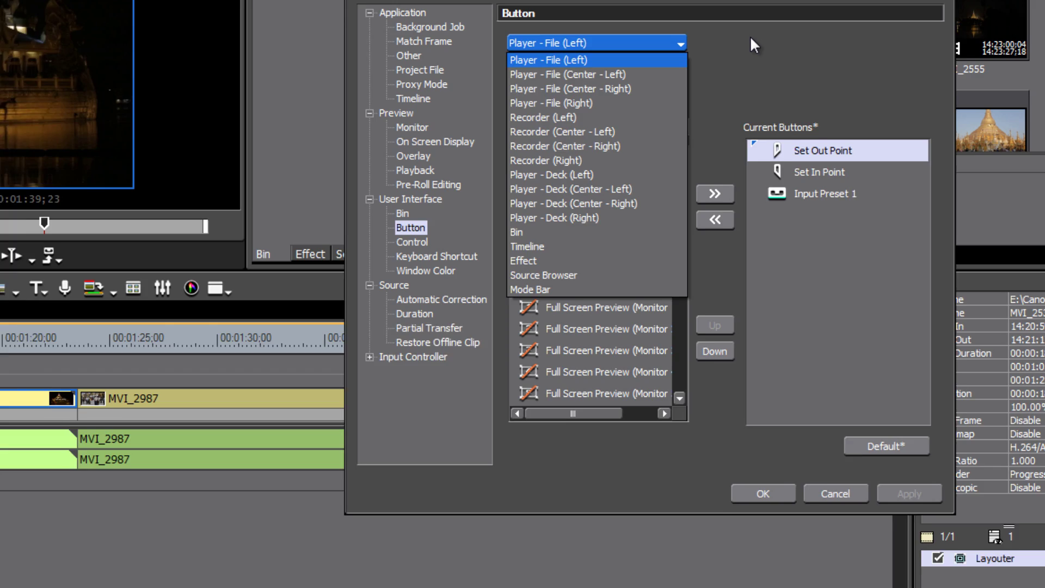
pyautogui.click(808, 29)
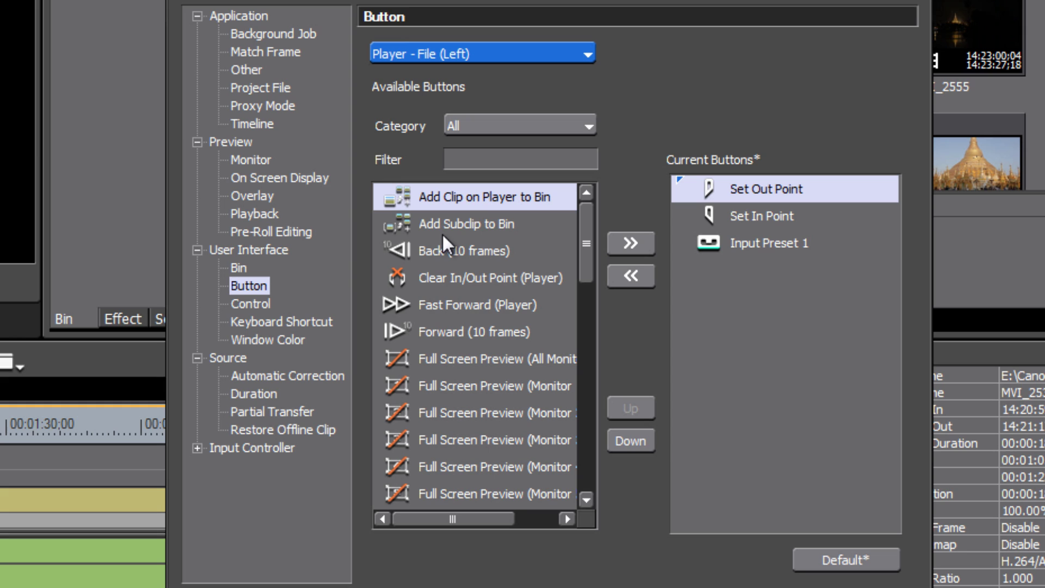
pyautogui.click(584, 55)
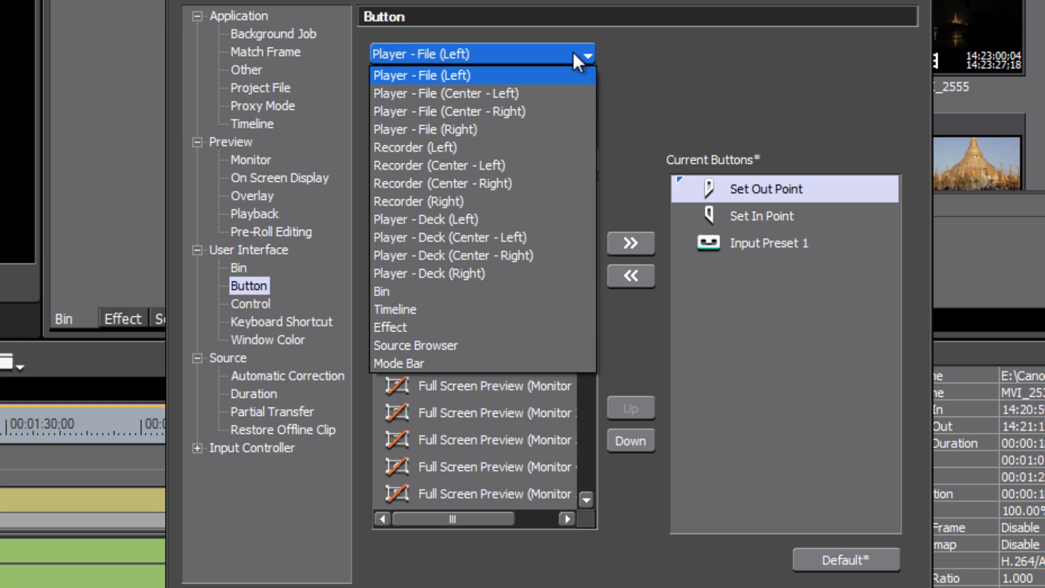
pyautogui.click(436, 309)
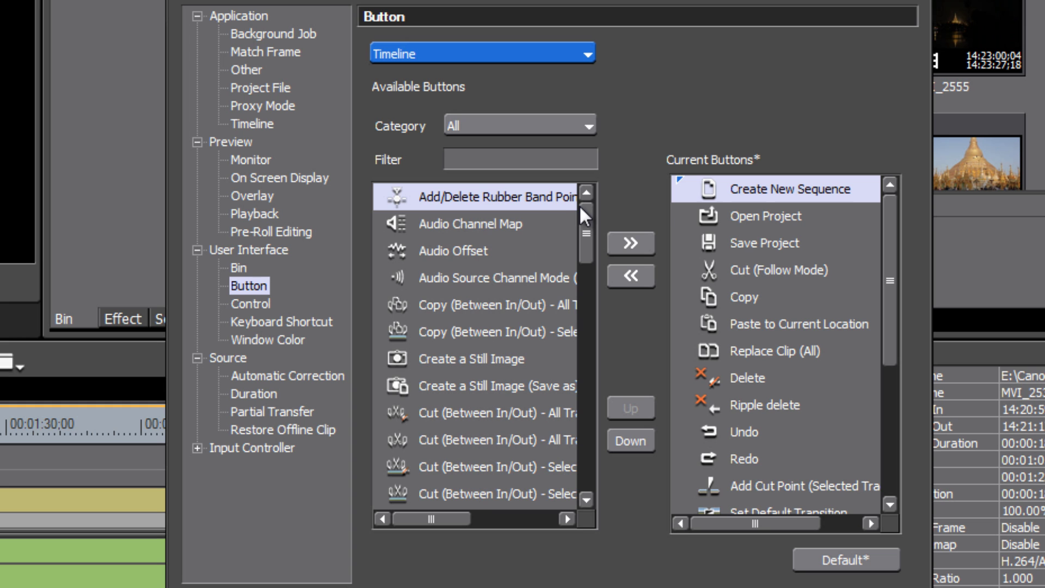
# Move Create a Still Image from Available Buttons to the head of the Timeline buttons and apply
pyautogui.moveTo(582, 206)
pyautogui.mouseDown()
pyautogui.moveTo(569, 458)
pyautogui.moveTo(587, 188)
pyautogui.moveTo(584, 302)
pyautogui.moveTo(589, 209)
pyautogui.mouseUp()
pyautogui.moveTo(885, 227); pyautogui.dragTo(907, 178)
pyautogui.moveTo(582, 233)
pyautogui.mouseDown()
pyautogui.moveTo(586, 200)
pyautogui.moveTo(587, 234)
pyautogui.mouseUp()
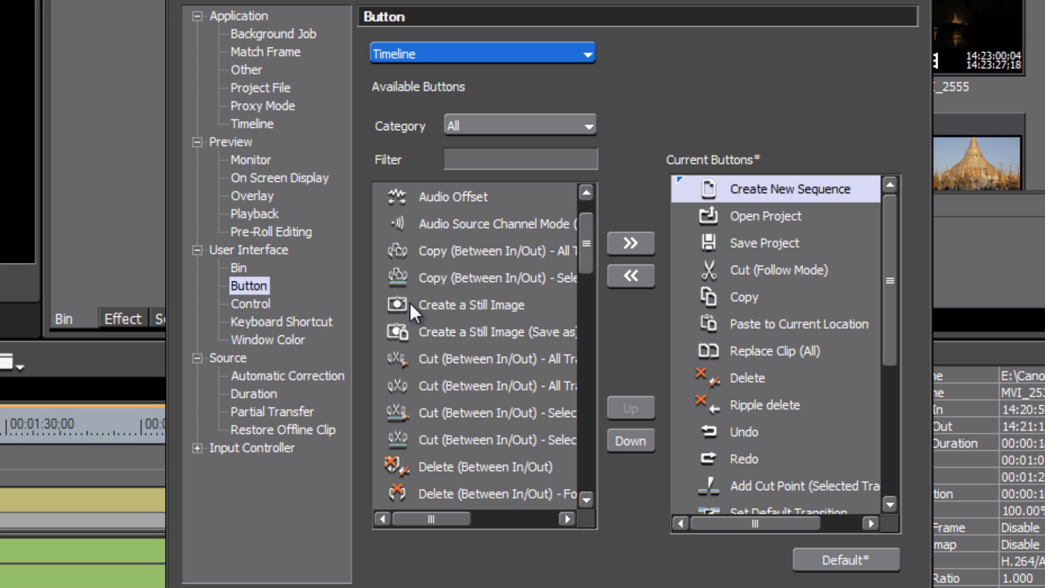
pyautogui.click(446, 303)
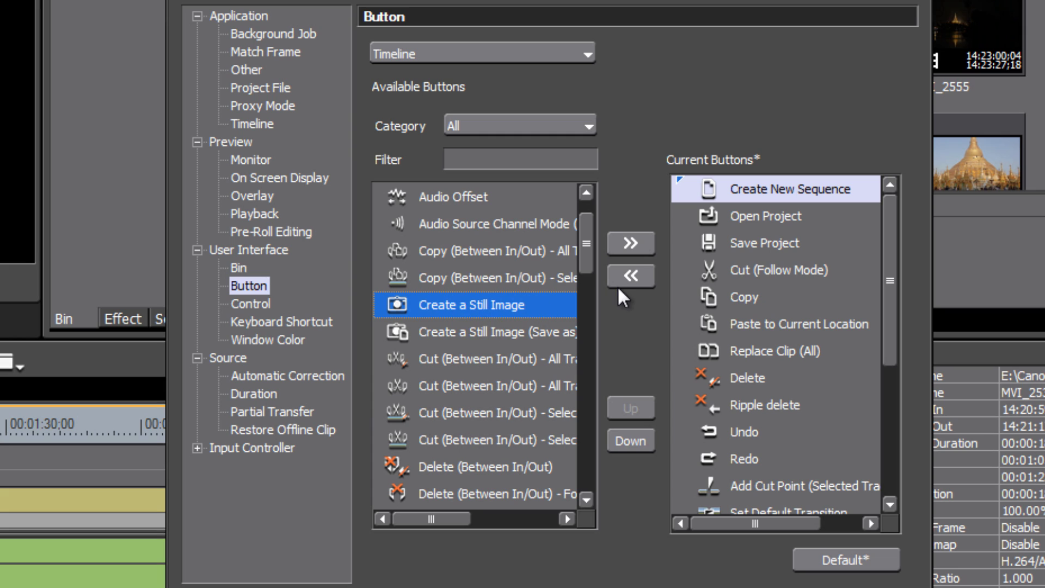
pyautogui.click(629, 242)
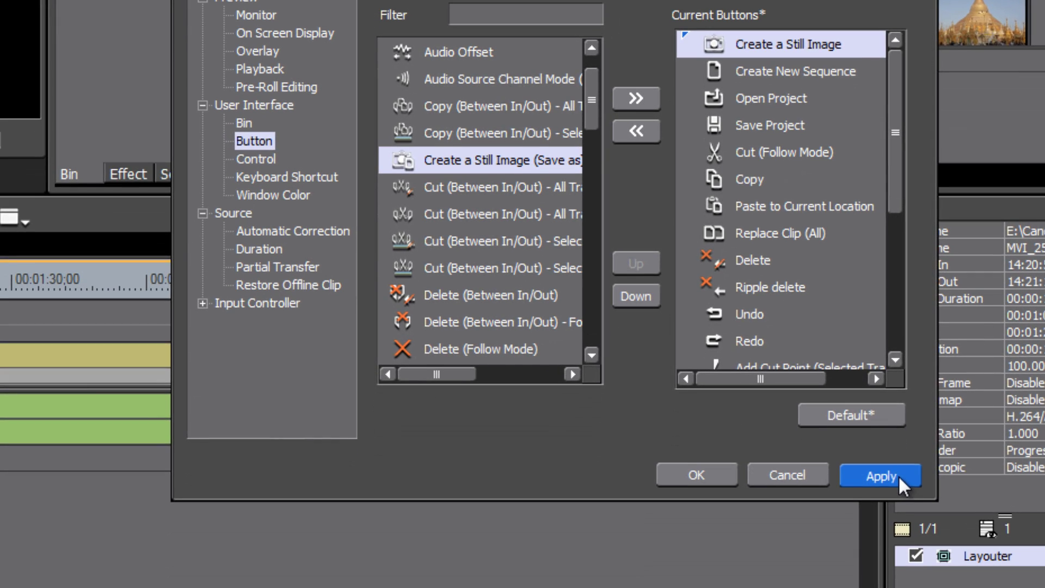
pyautogui.click(881, 476)
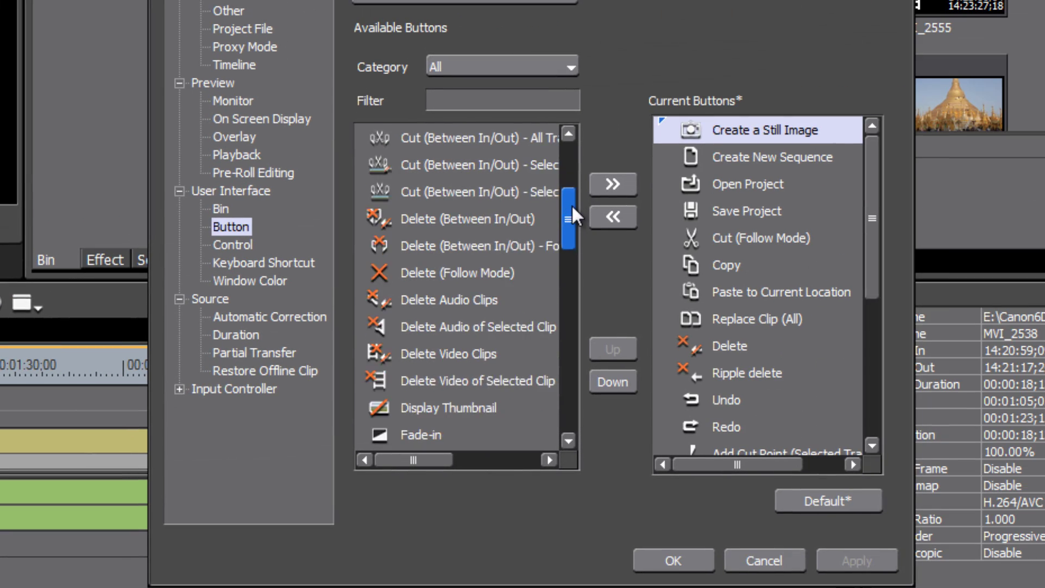
pyautogui.moveTo(572, 204); pyautogui.dragTo(550, 340)
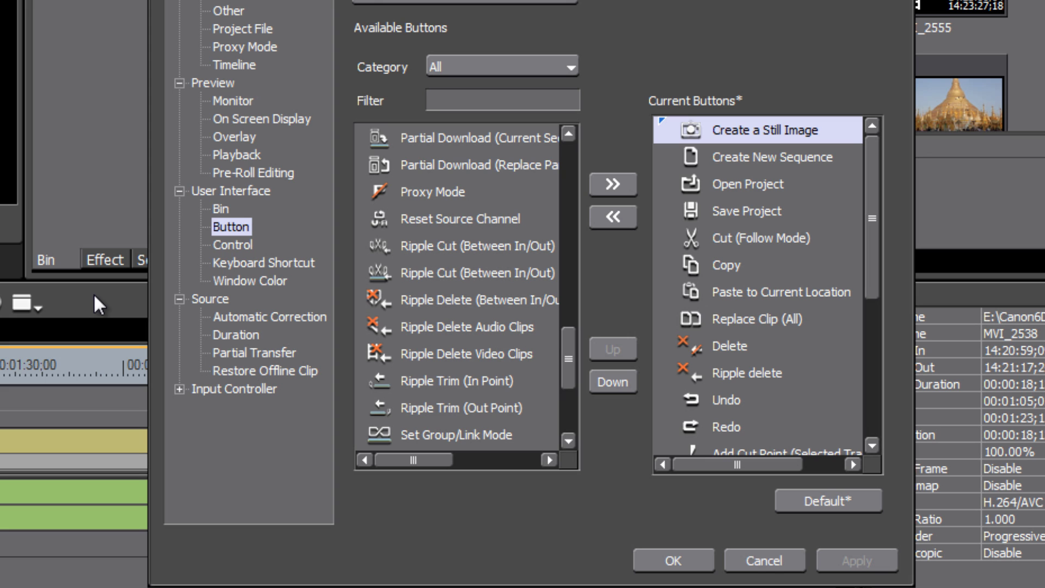
pyautogui.moveTo(572, 357); pyautogui.dragTo(584, 170)
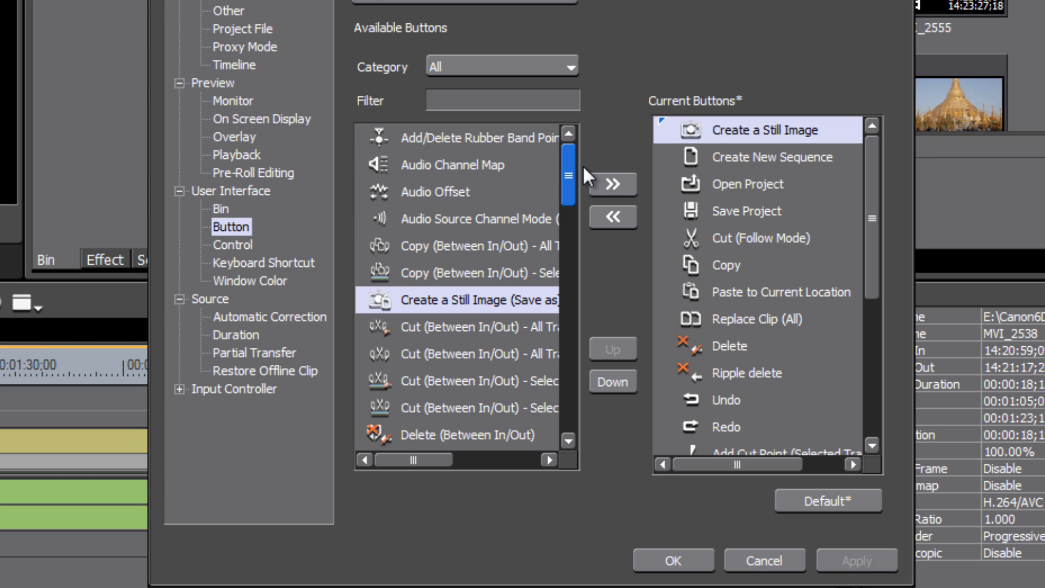
# Browse the Control and Keyboard Shortcut pages, ending on Window Color with R, G, B at 0
pyautogui.click(245, 246)
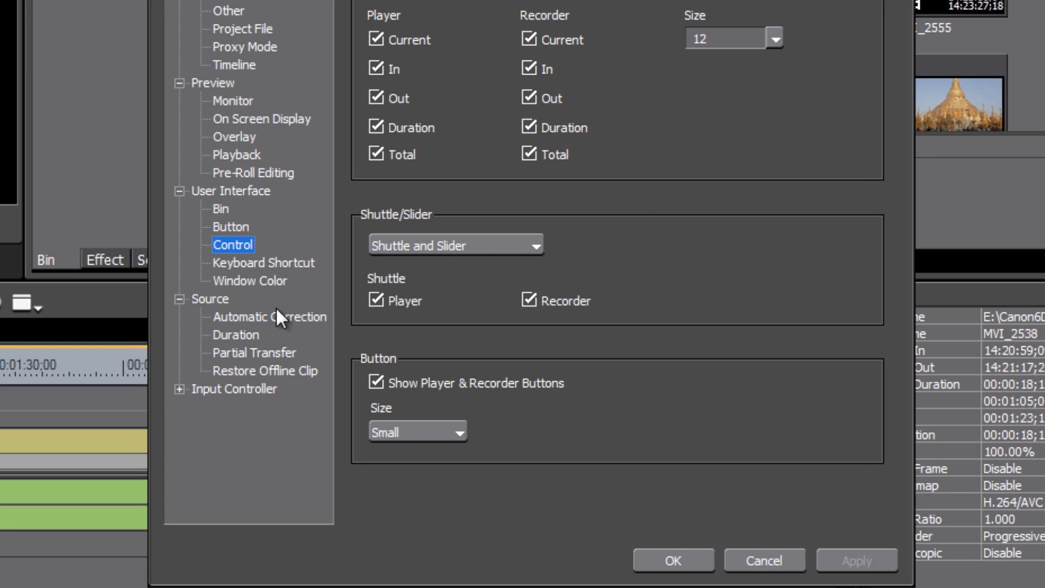
pyautogui.click(262, 265)
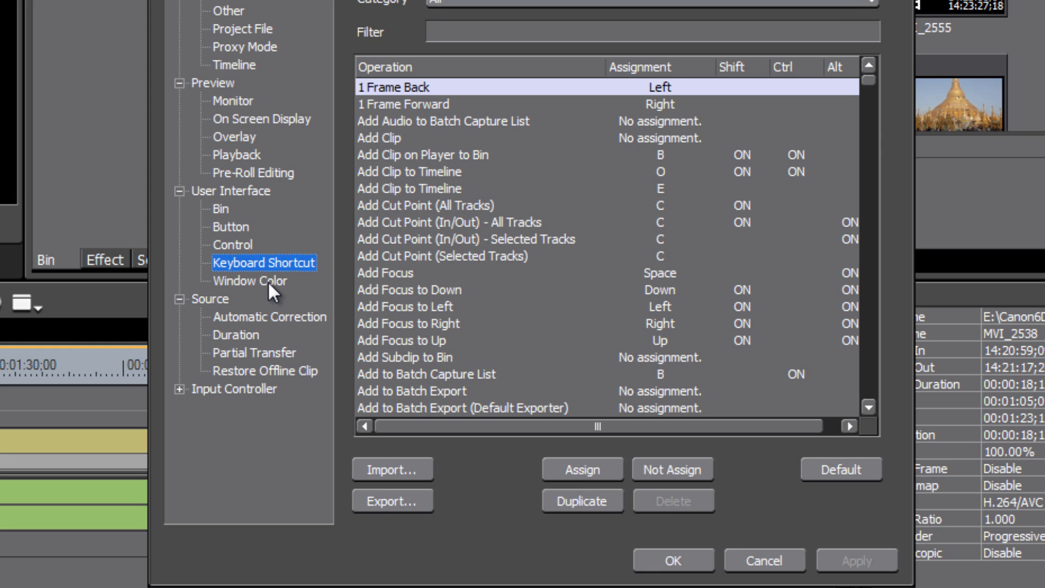
pyautogui.click(267, 281)
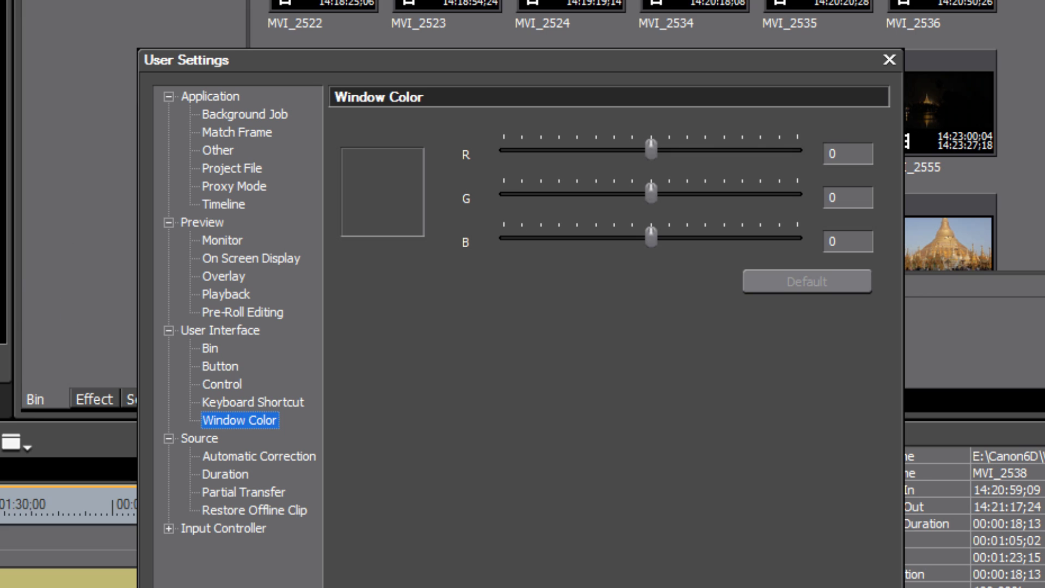
# Try the Window Color R, G and B sliders, leaving blue at 0, then view Source Automatic Correction
pyautogui.moveTo(652, 144)
pyautogui.mouseDown()
pyautogui.moveTo(602, 145)
pyautogui.moveTo(700, 156)
pyautogui.moveTo(570, 158)
pyautogui.moveTo(653, 161)
pyautogui.mouseUp()
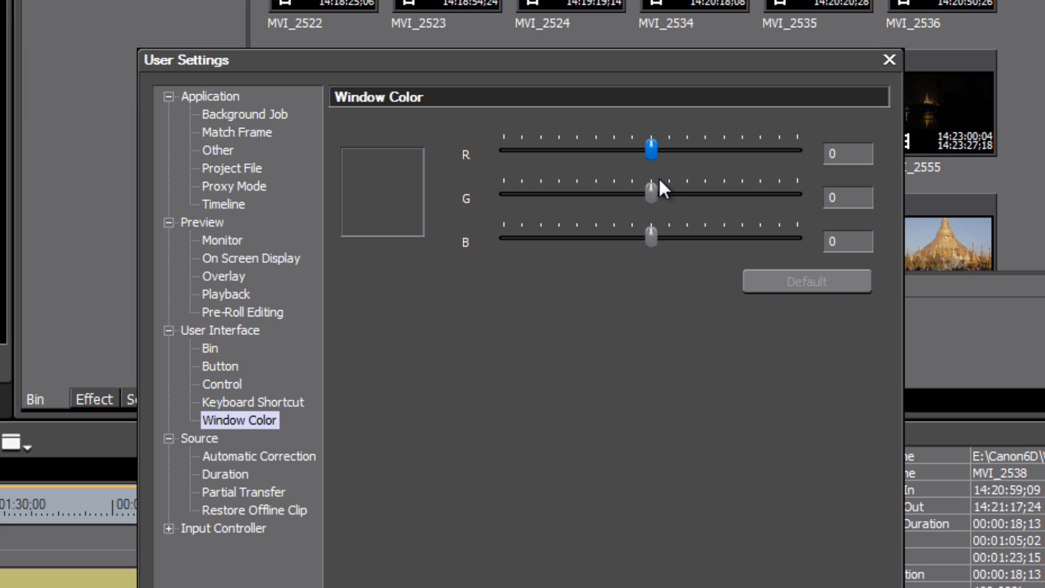
pyautogui.moveTo(657, 189); pyautogui.dragTo(595, 190)
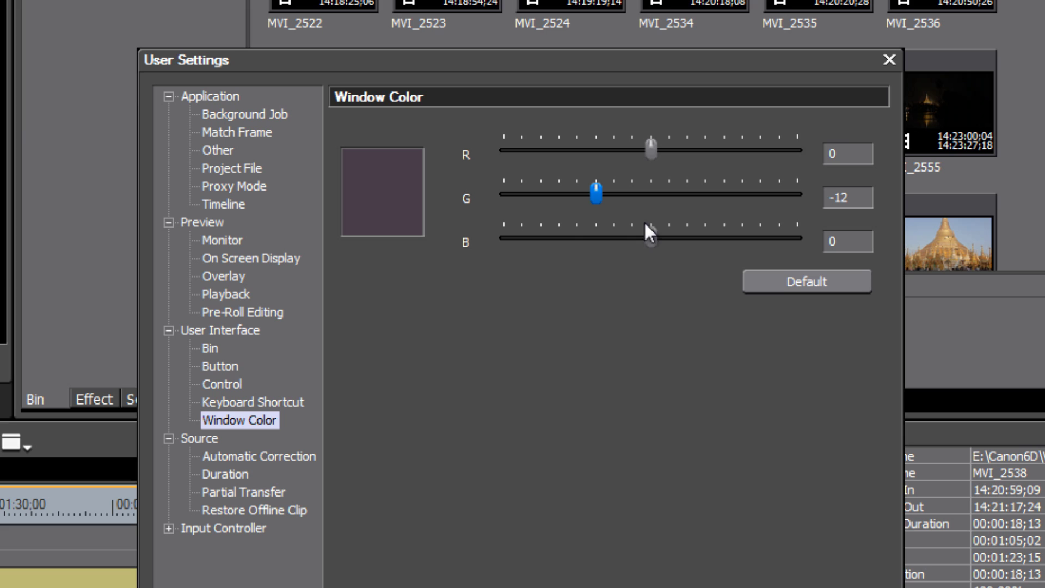
pyautogui.moveTo(646, 226)
pyautogui.mouseDown()
pyautogui.moveTo(569, 240)
pyautogui.moveTo(680, 240)
pyautogui.moveTo(650, 242)
pyautogui.mouseUp()
pyautogui.click(206, 455)
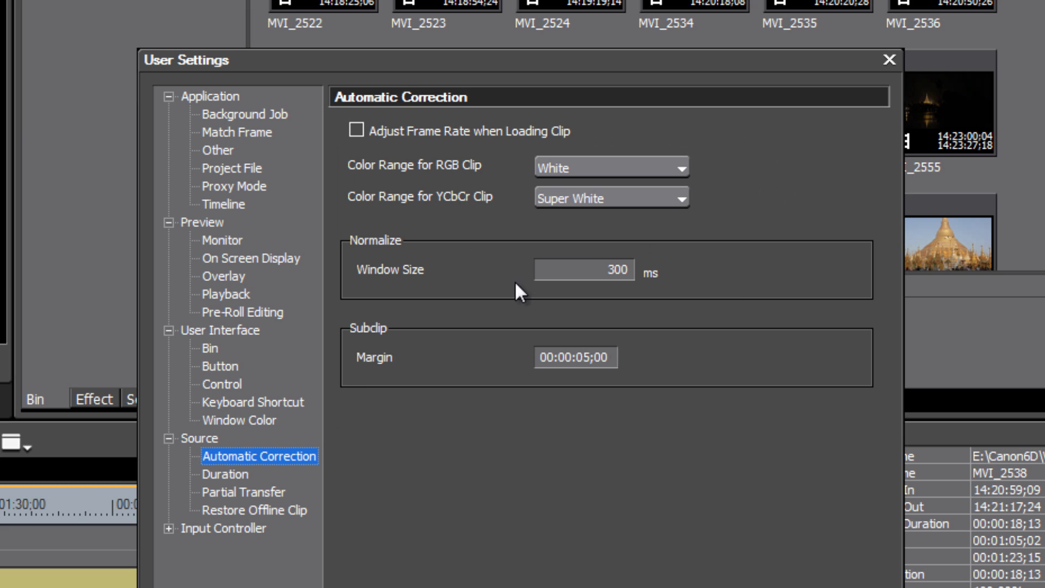
# Set Source Duration's Rubber Band Point Auto Add to 0 and save User Settings with OK
pyautogui.click(213, 476)
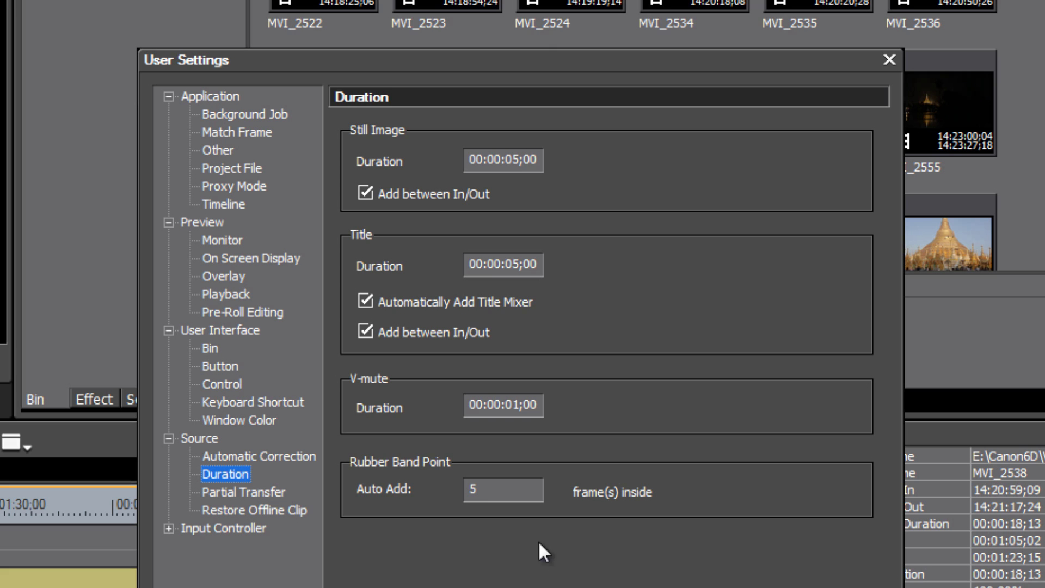
pyautogui.click(483, 487)
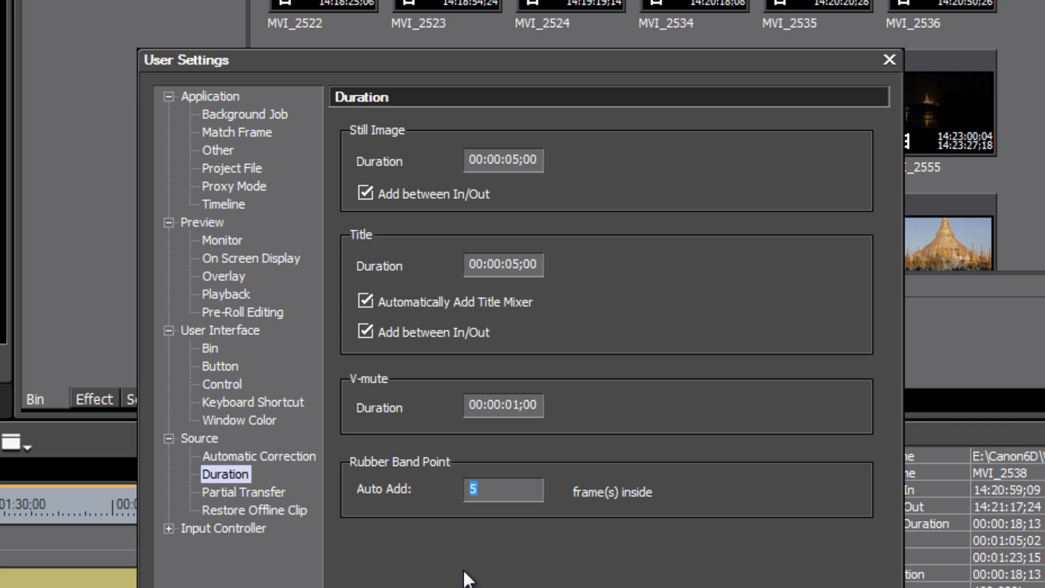
pyautogui.write('0')
pyautogui.click(248, 492)
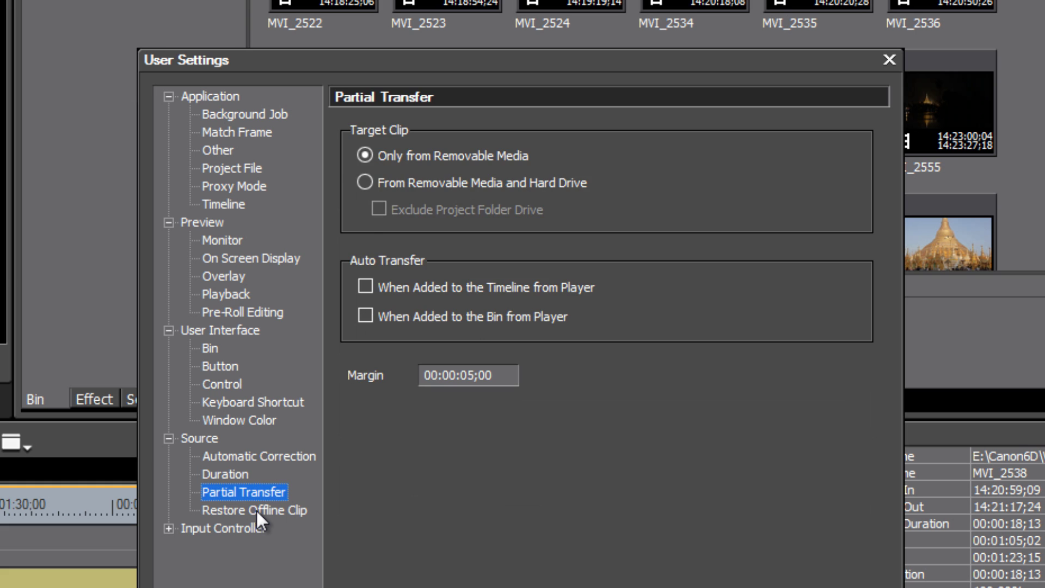
pyautogui.click(257, 511)
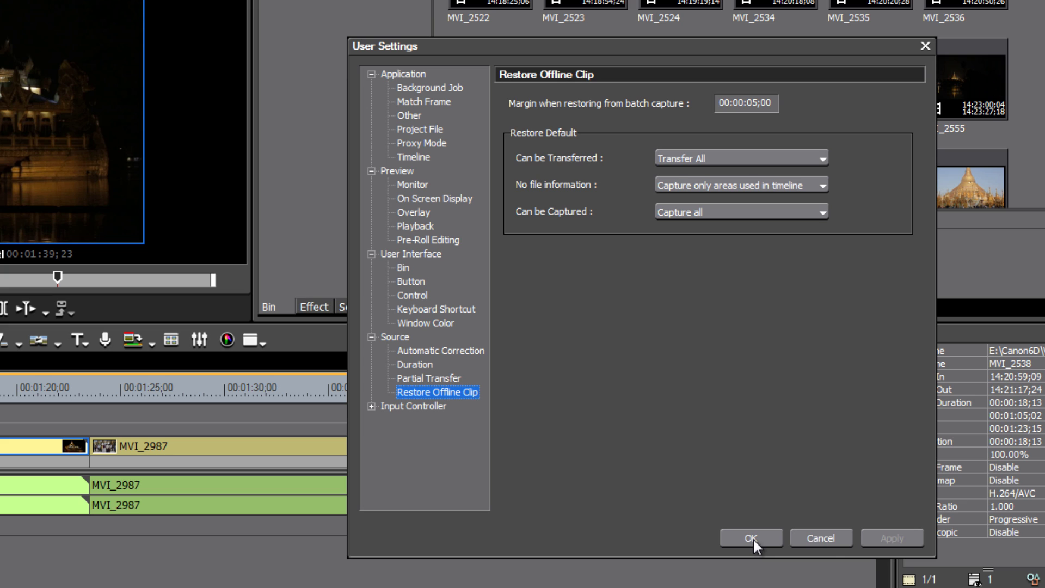
pyautogui.click(751, 537)
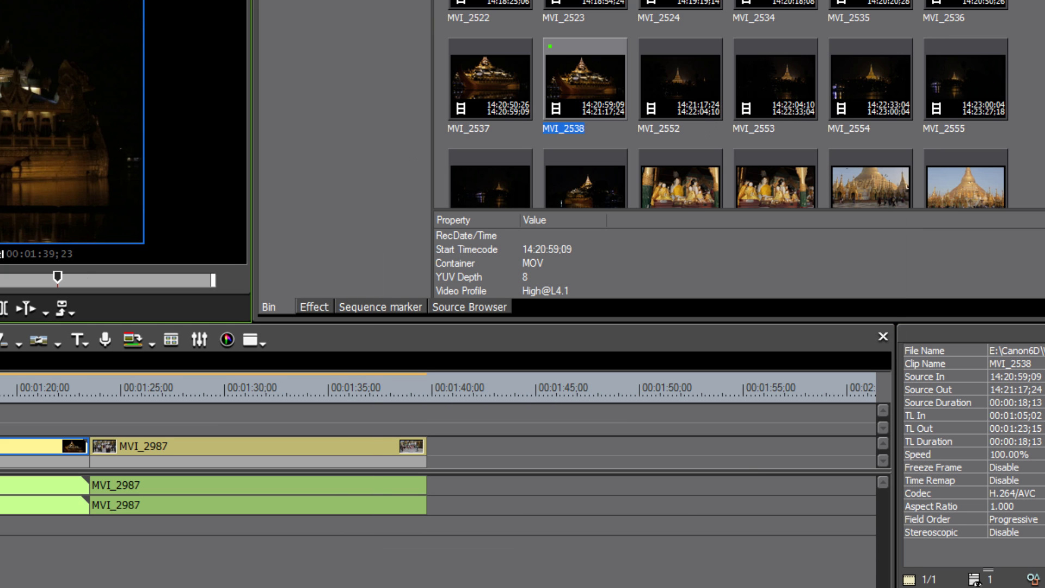
# Change the current project preset's Video Quantization Bit Rate from 8bit to 10bit
pyautogui.click(0, 0)
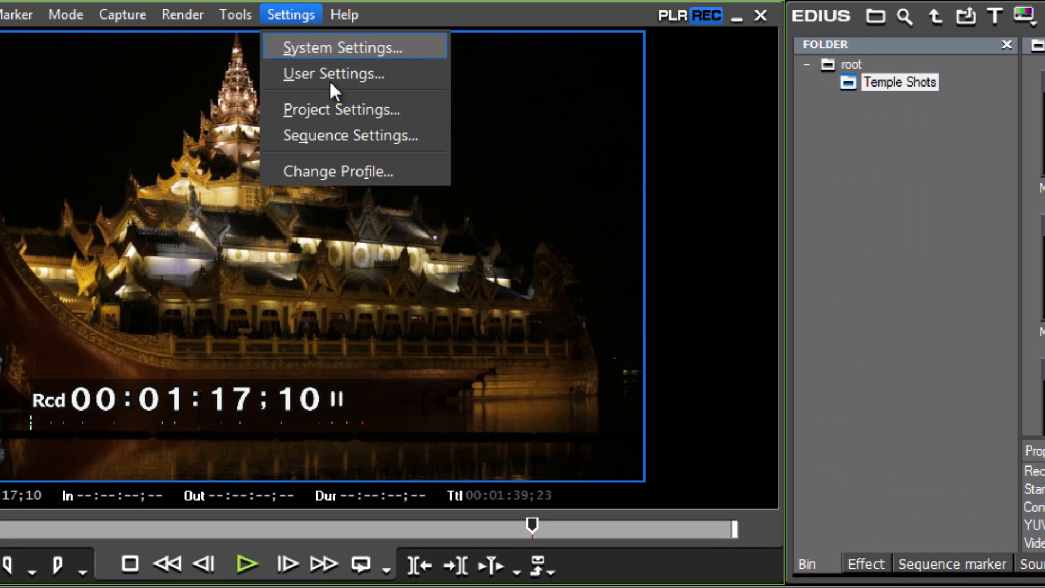
pyautogui.click(338, 112)
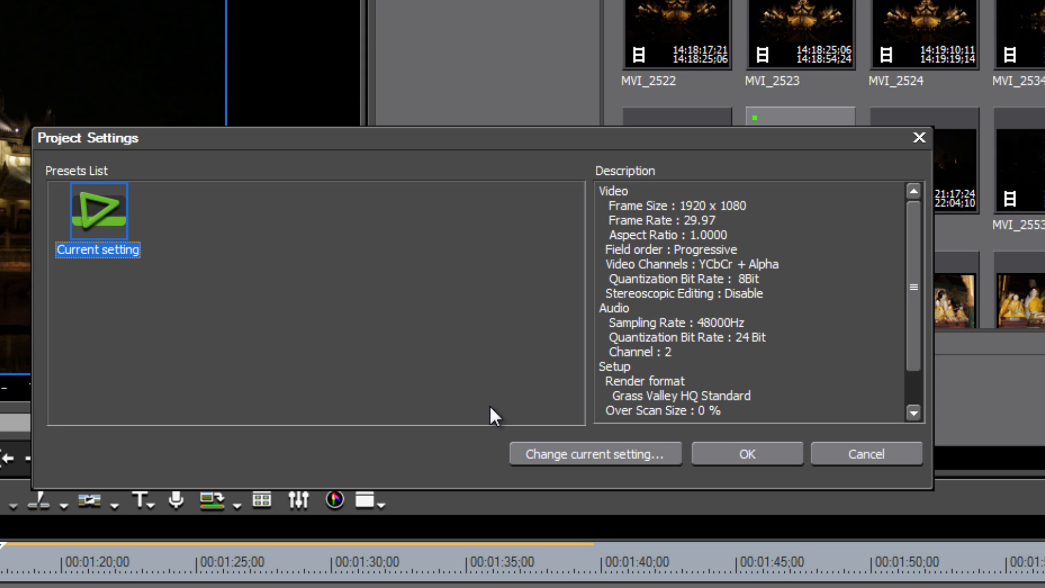
pyautogui.click(635, 453)
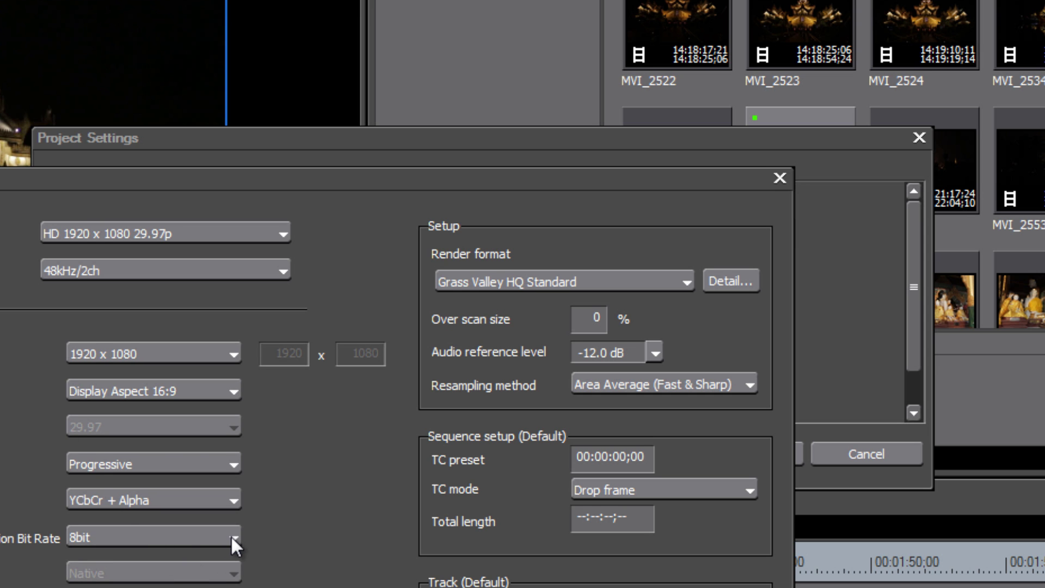
pyautogui.click(232, 536)
pyautogui.click(173, 555)
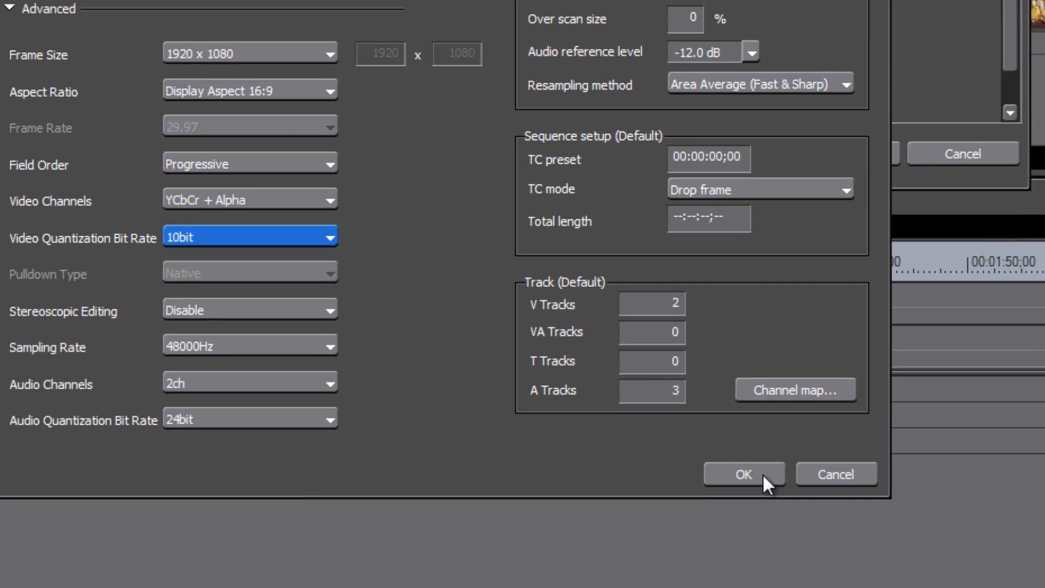
pyautogui.click(728, 535)
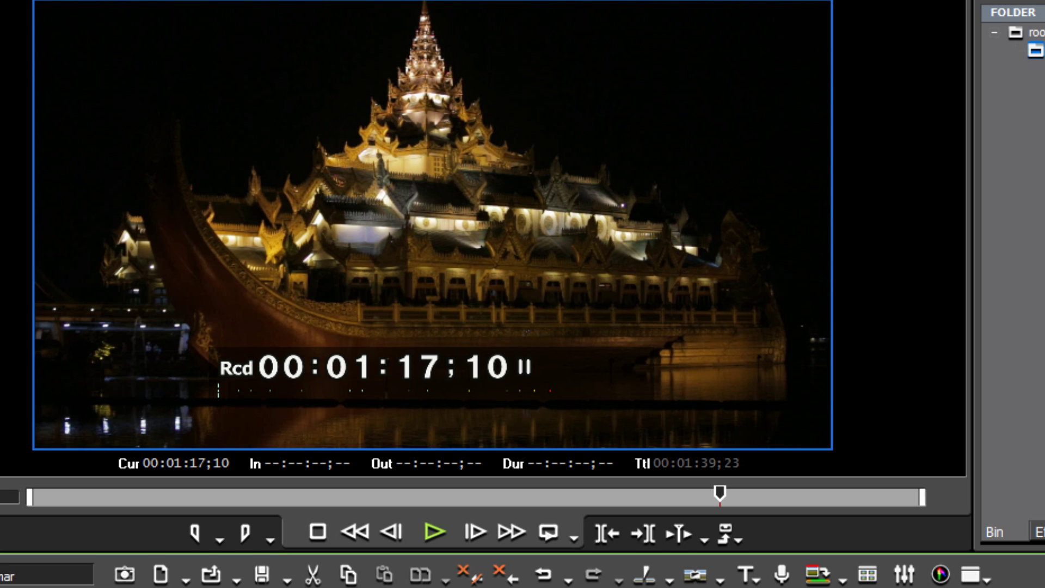
# Return the project's Video Quantization Bit Rate to 8bit, leave the Video Preset unchanged, and confirm
pyautogui.click(469, 1)
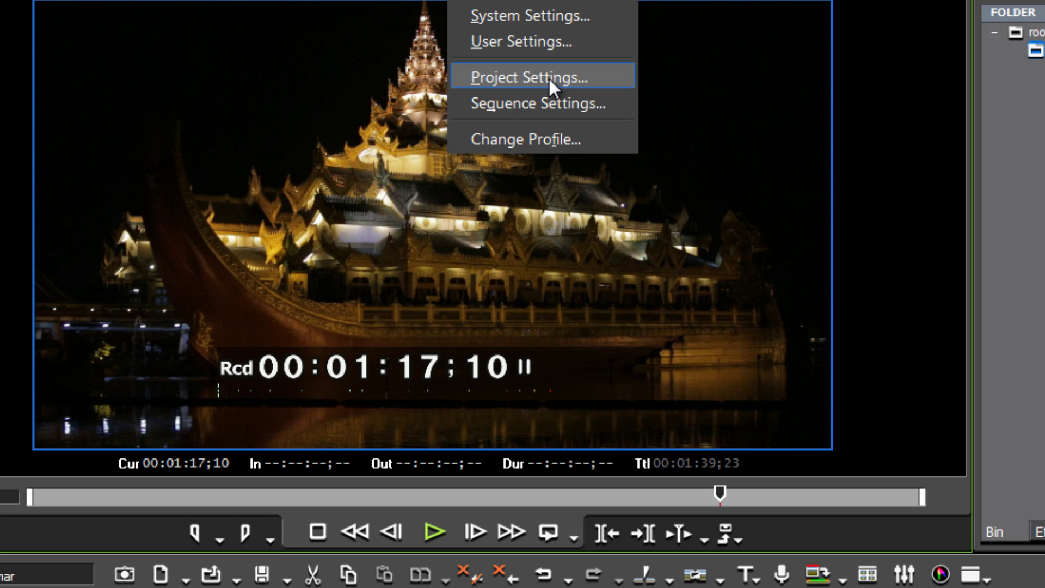
pyautogui.click(549, 77)
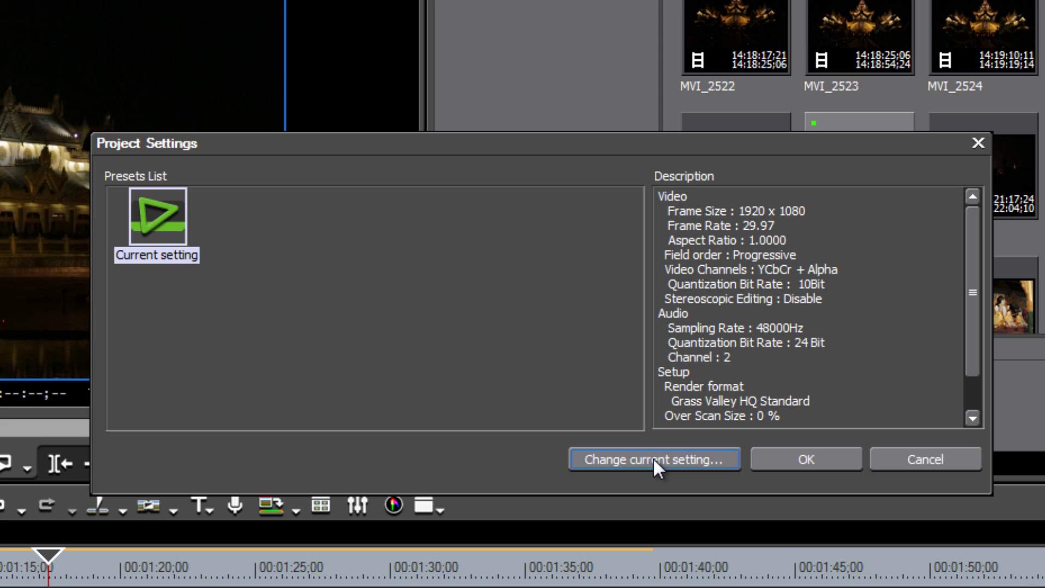
pyautogui.click(653, 459)
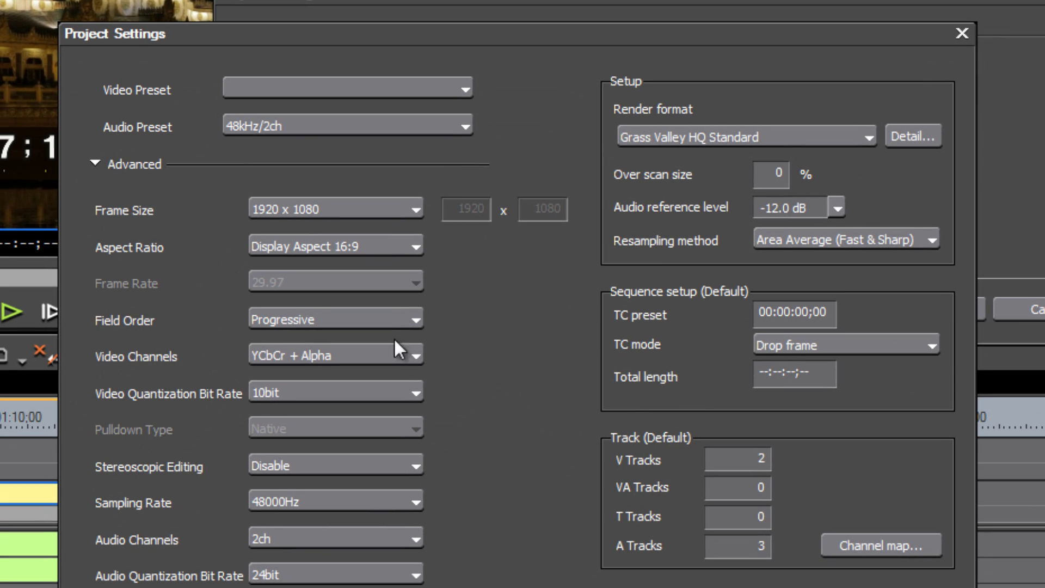
pyautogui.click(411, 391)
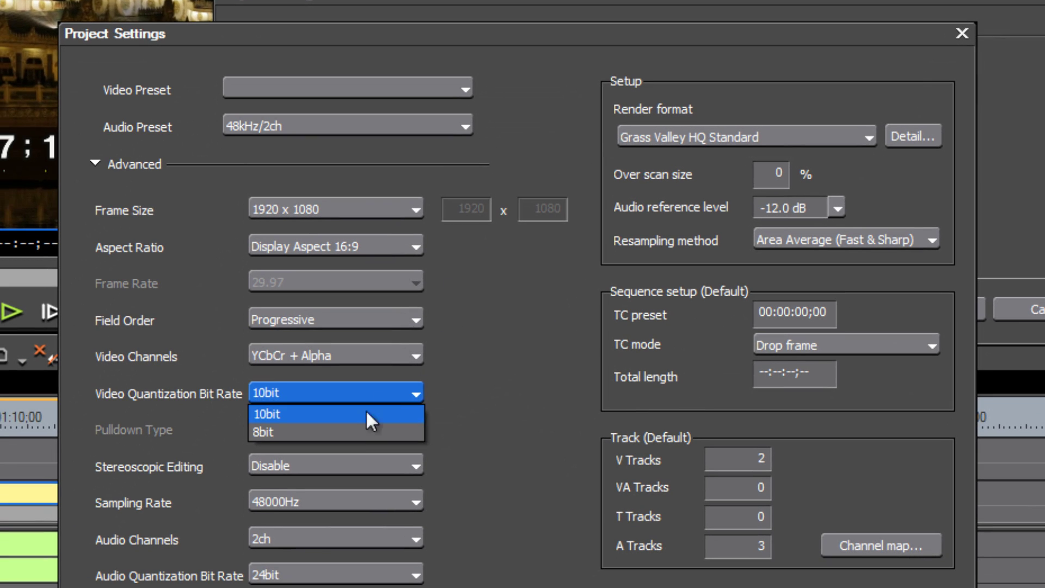
pyautogui.click(355, 438)
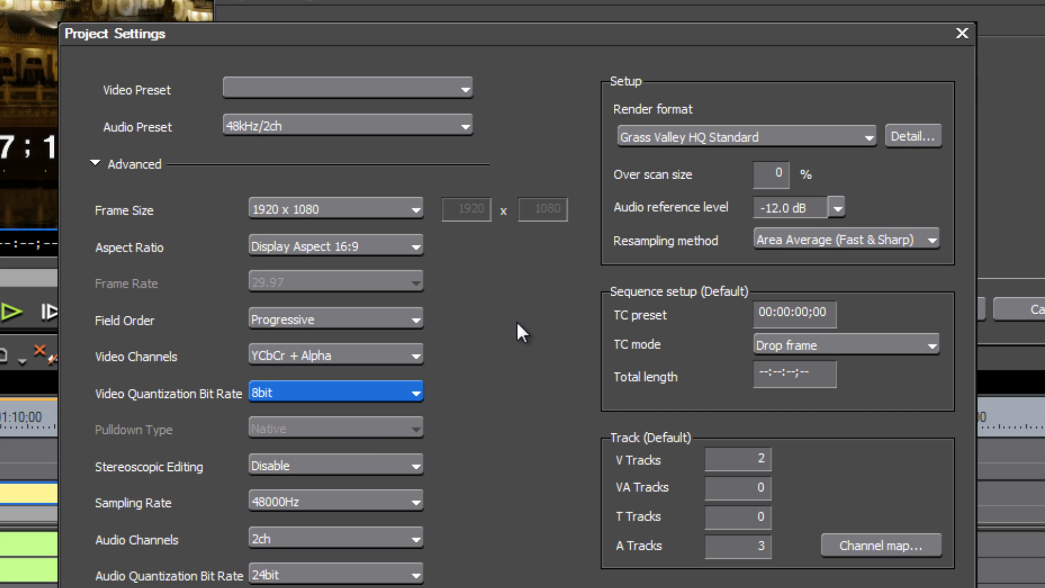
pyautogui.click(467, 88)
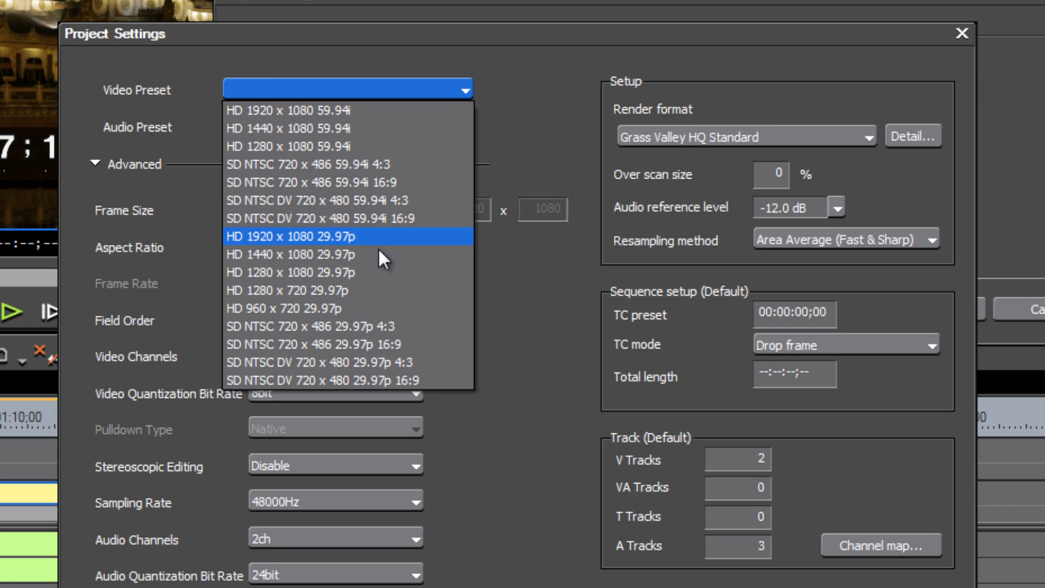
pyautogui.click(549, 302)
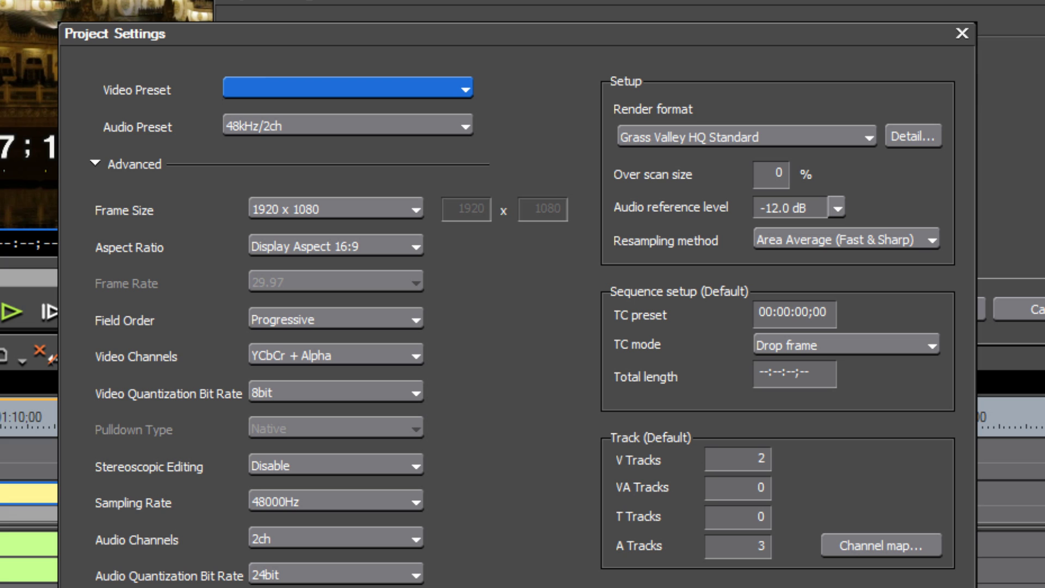
pyautogui.press('Return')
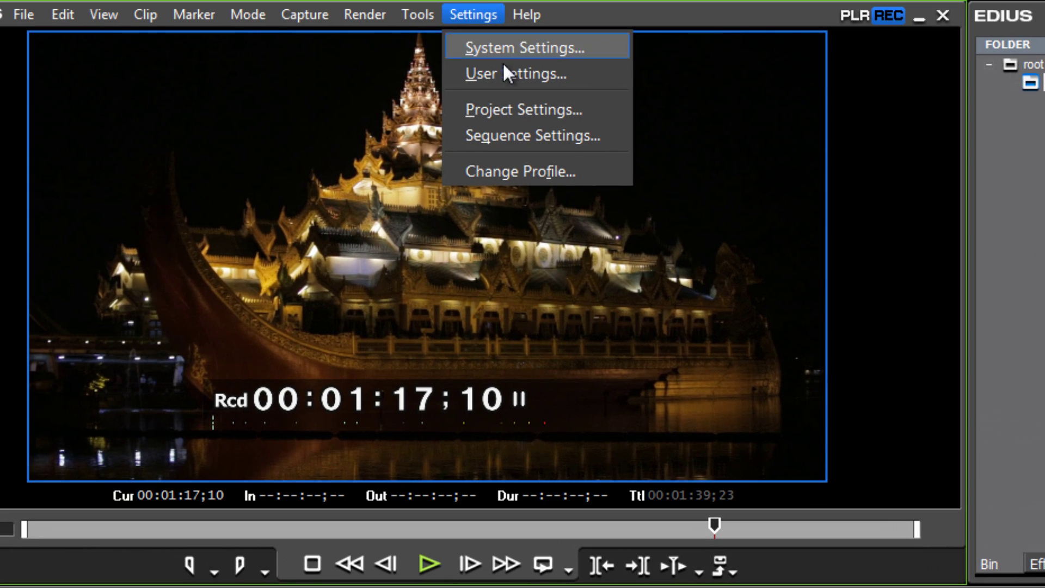
# Rename Sequence1 to 'Main Program' via its tab's Sequence Settings
pyautogui.click(552, 135)
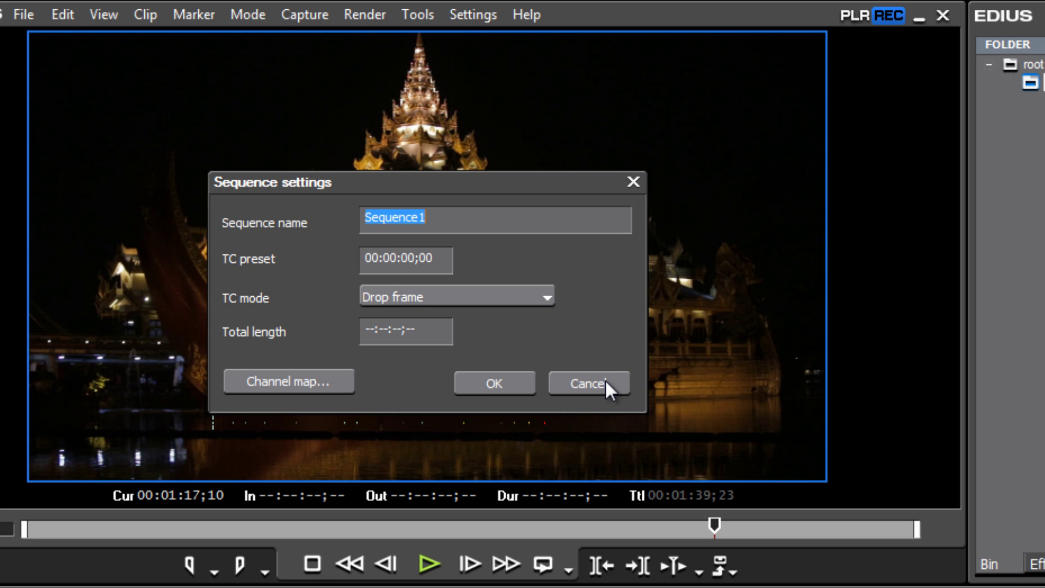
pyautogui.click(588, 383)
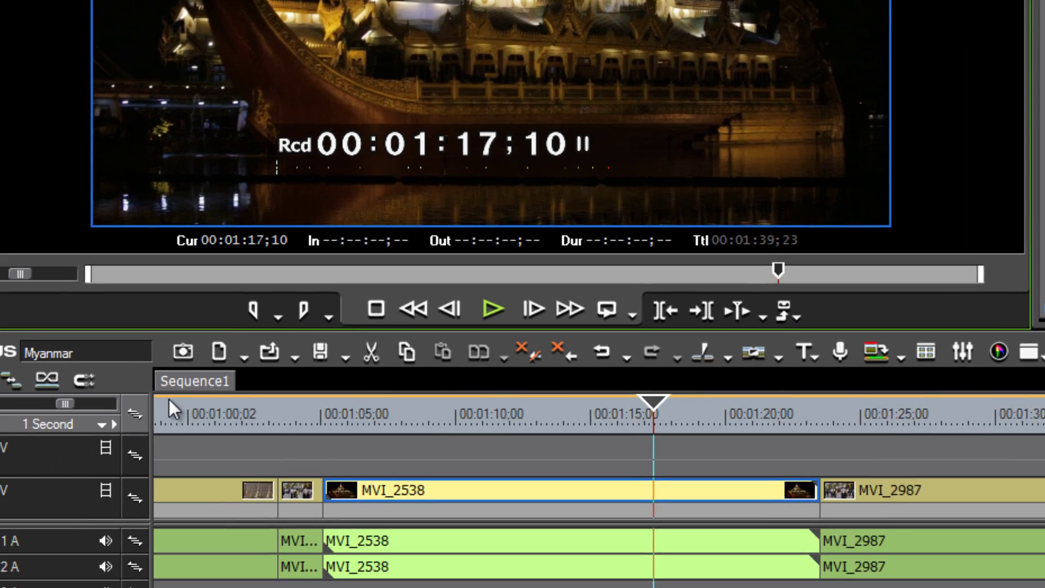
pyautogui.rightClick(184, 381)
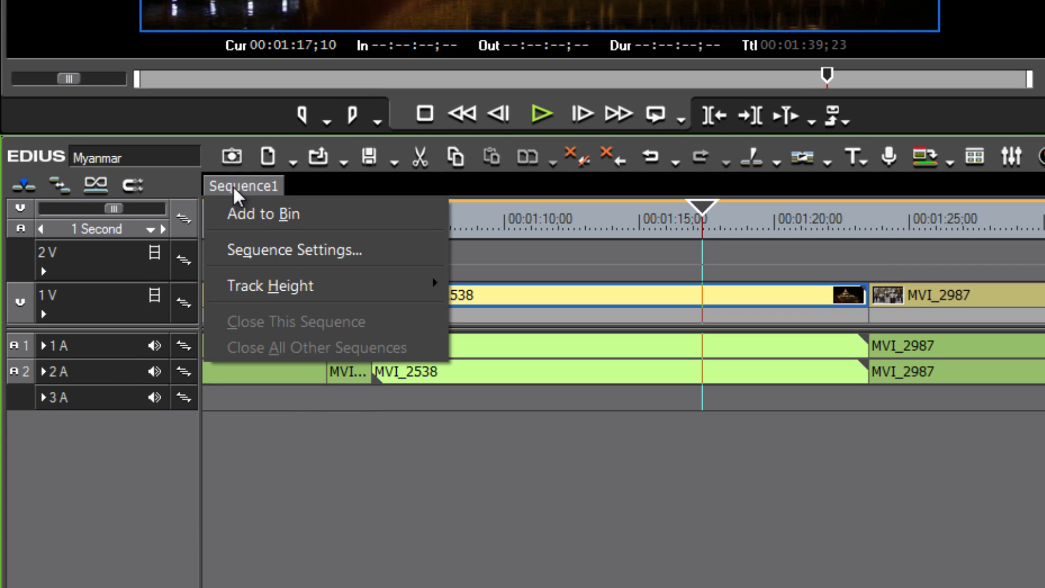
pyautogui.click(280, 251)
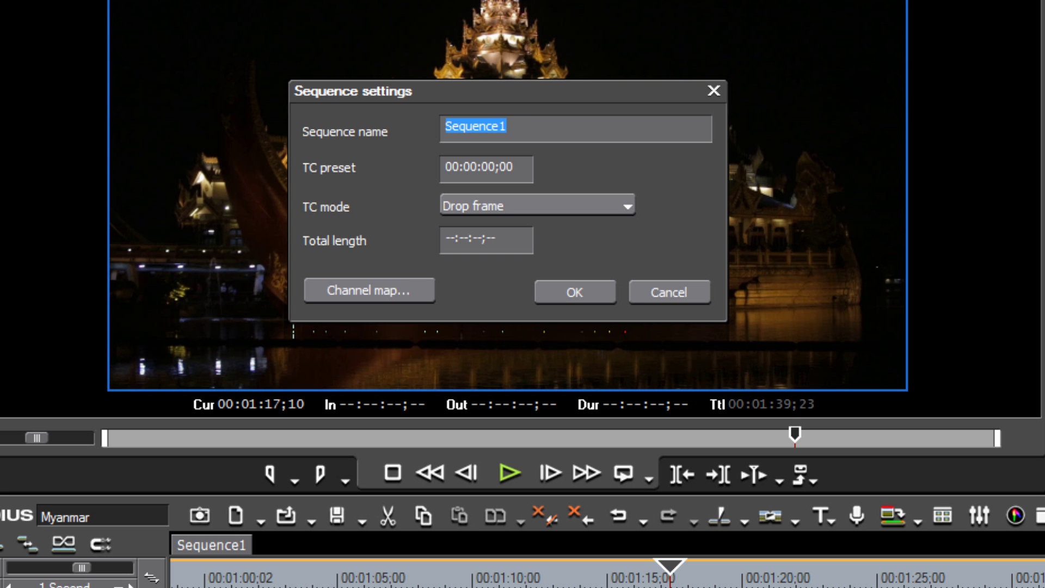
pyautogui.write('Main Pro')
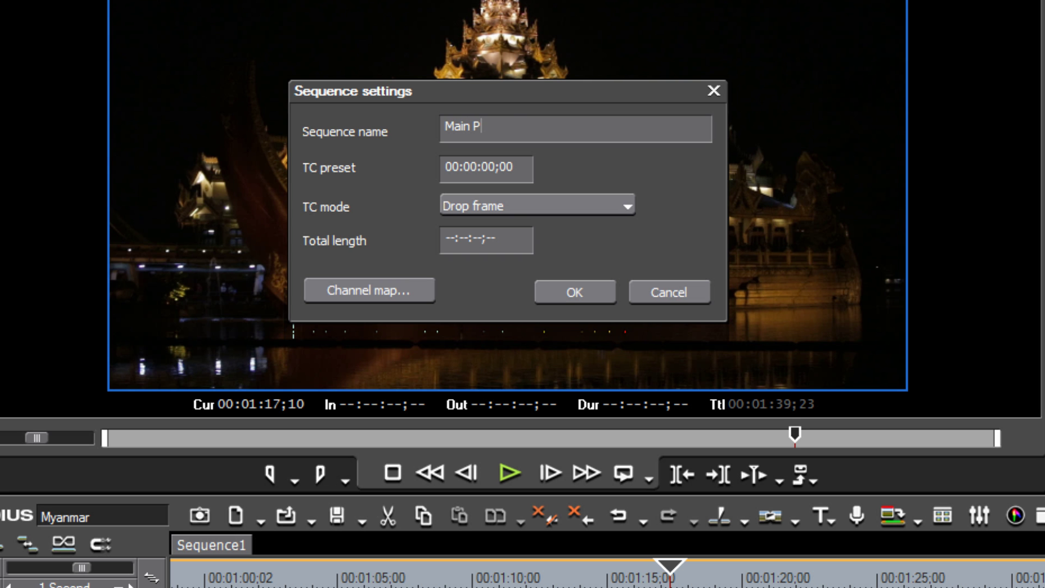
pyautogui.write('gram')
pyautogui.press('Return')
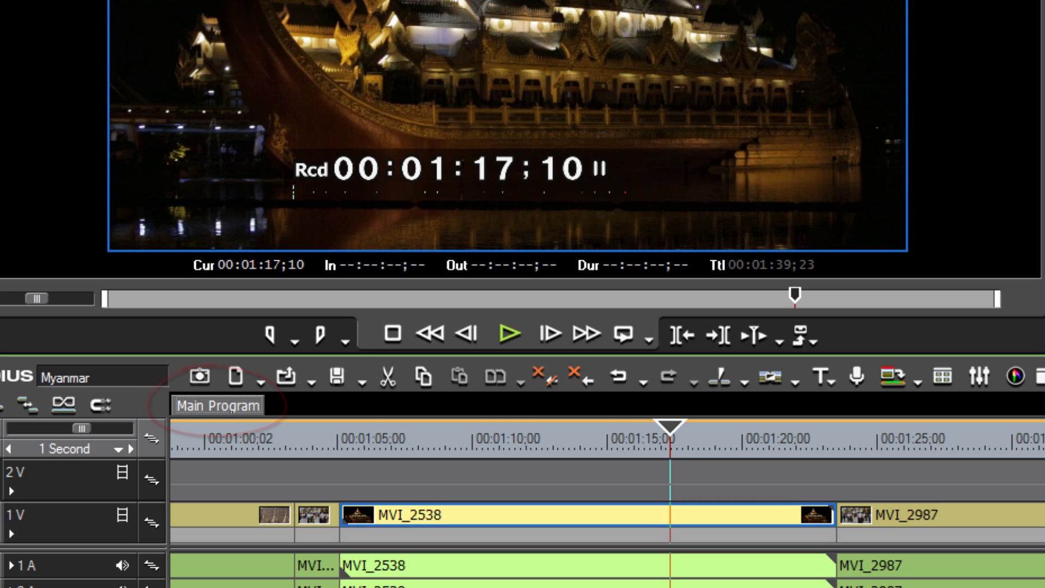
# Open Change Profile to see the single current user profile, then close it without switching
pyautogui.click(564, 15)
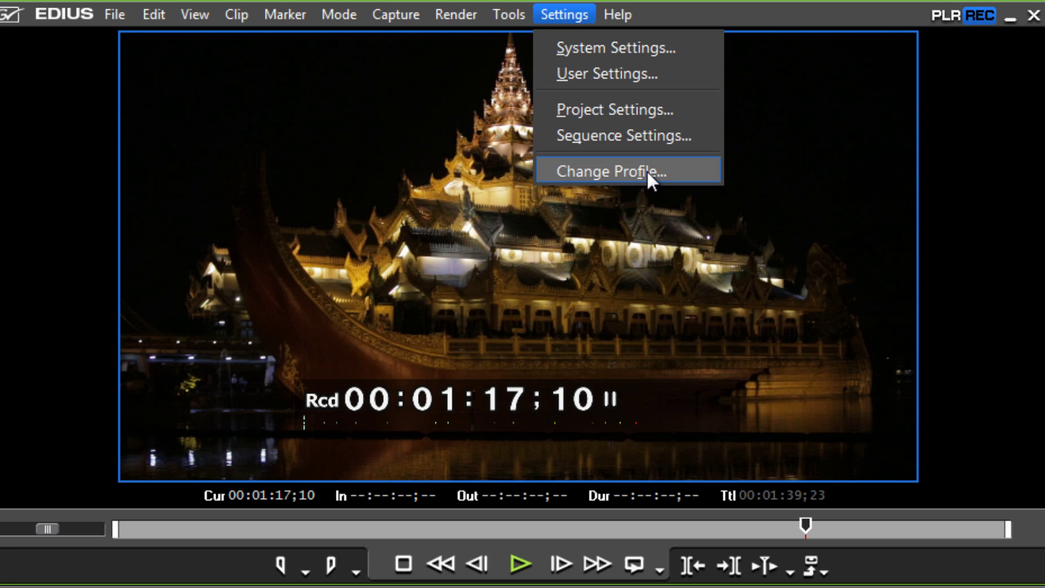
pyautogui.click(648, 173)
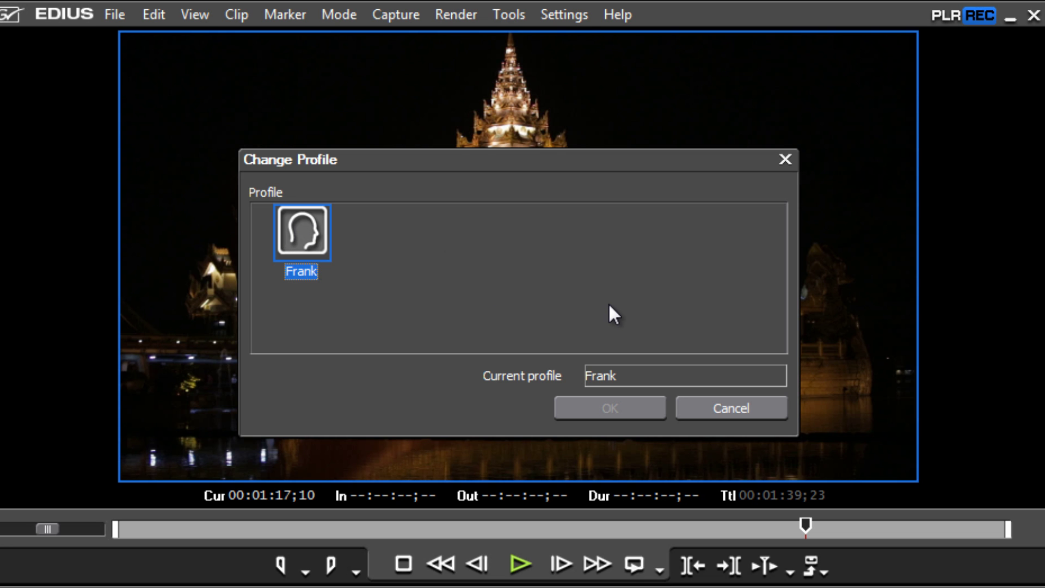
pyautogui.press('Escape')
# Open the Settings menu and dismiss it without choosing anything, leaving the Main Program timeline showing
pyautogui.click(578, 15)
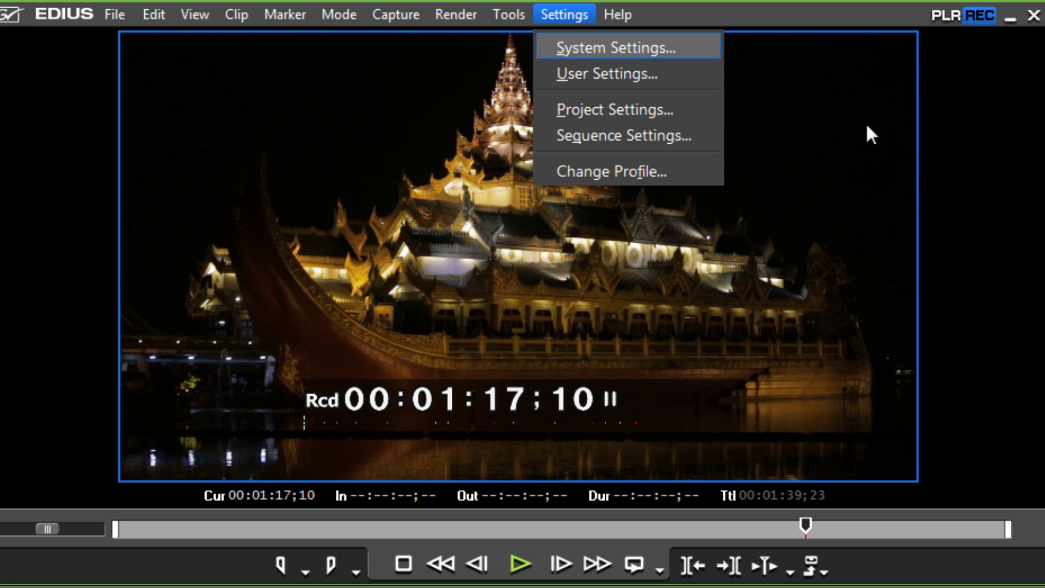
pyautogui.click(961, 163)
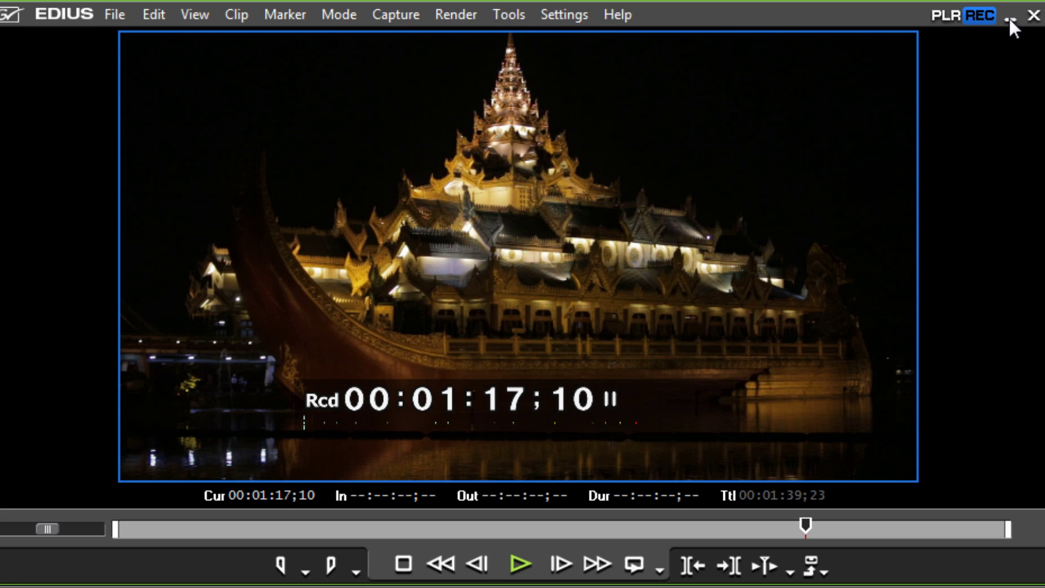